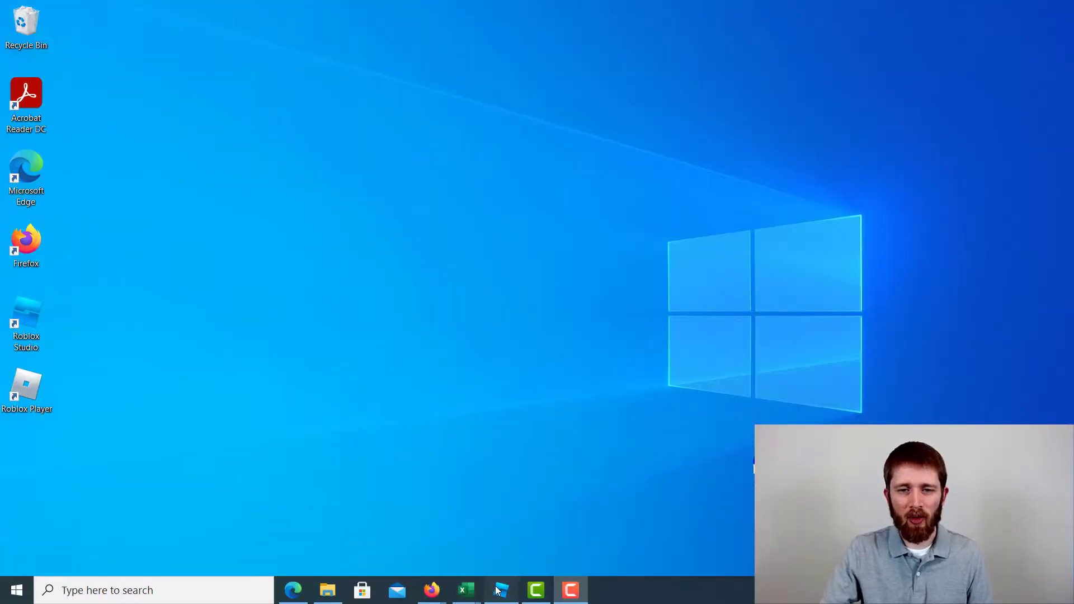
# - Switch to Roblox Studio, insert a part and place it on the baseplate beside the spawn location
pyautogui.click(501, 590)
pyautogui.moveTo(658, 255); pyautogui.dragTo(660, 259, button='right')
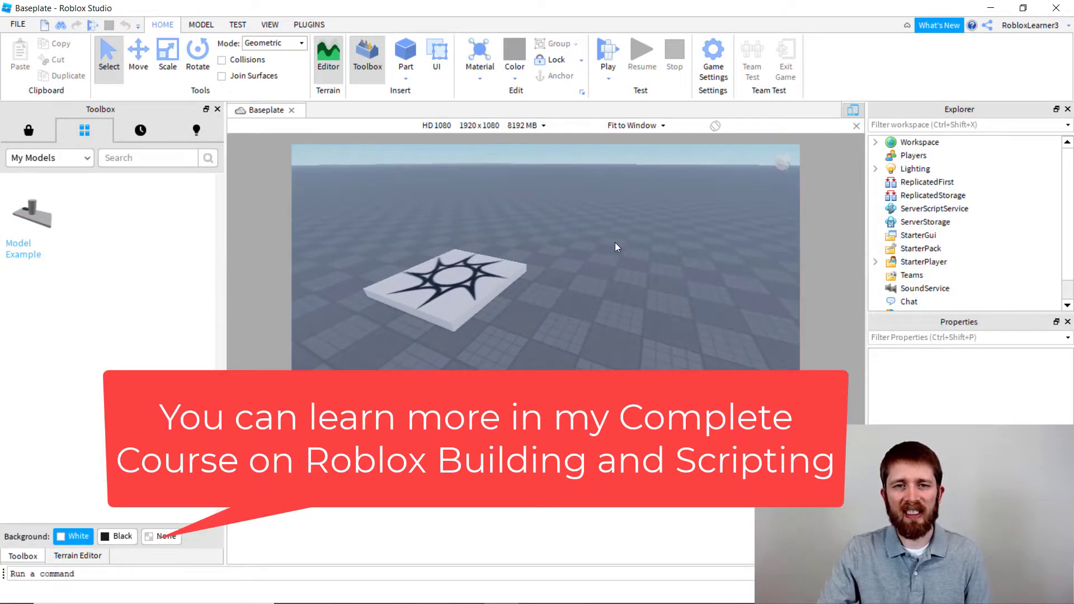
pyautogui.click(237, 25)
pyautogui.click(205, 26)
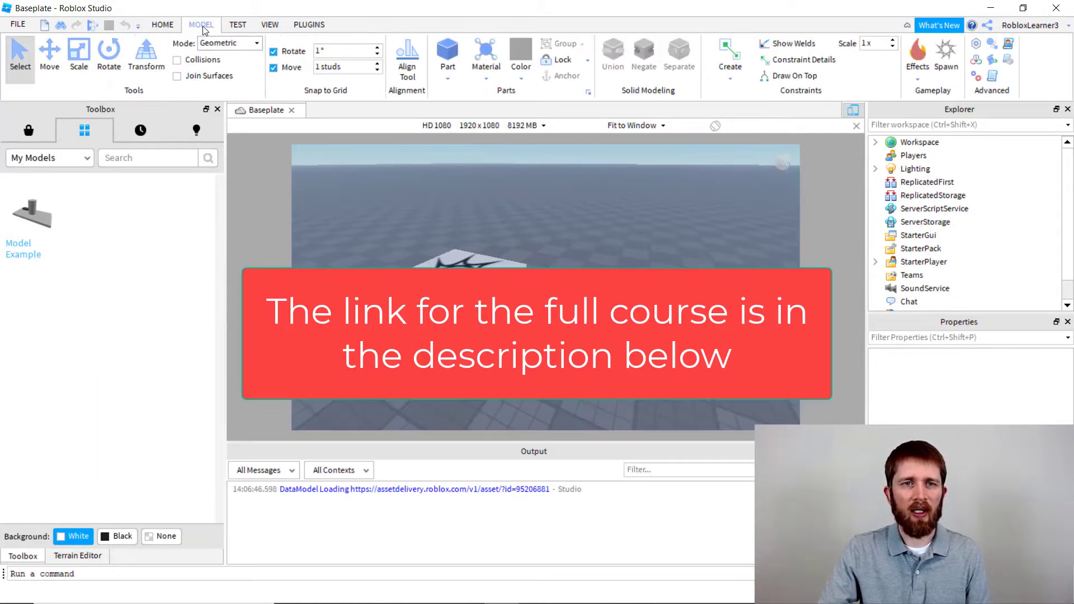
pyautogui.click(163, 25)
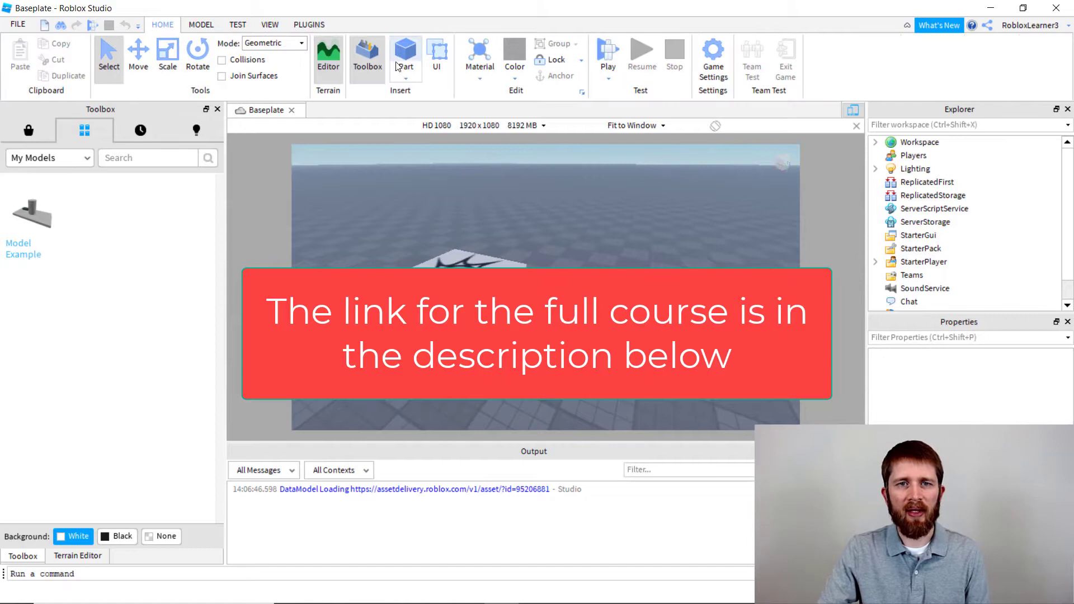
pyautogui.click(408, 76)
pyautogui.click(419, 94)
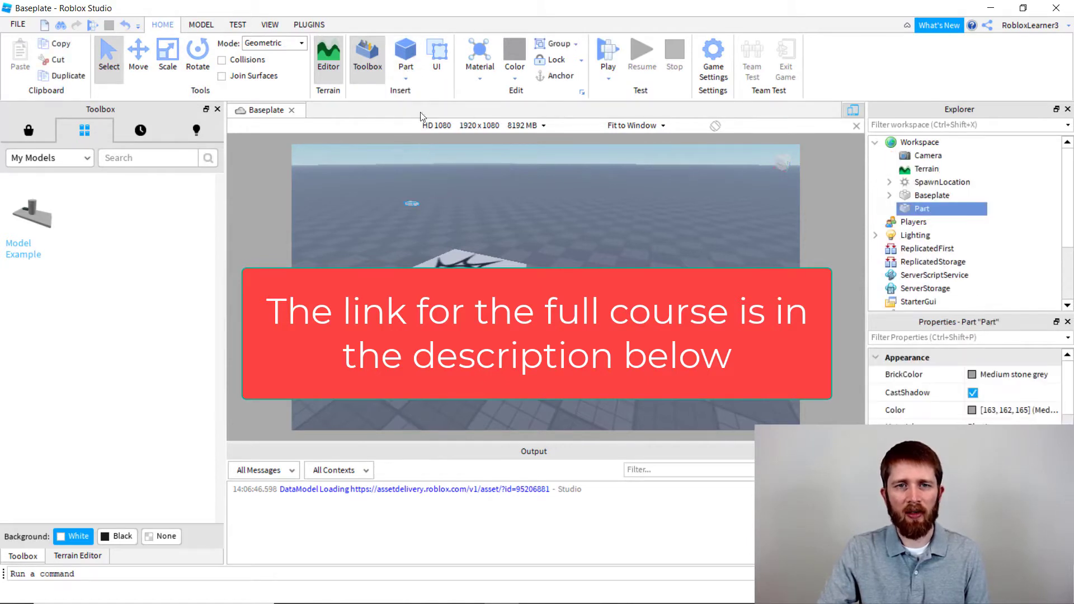
pyautogui.moveTo(617, 292); pyautogui.dragTo(626, 321)
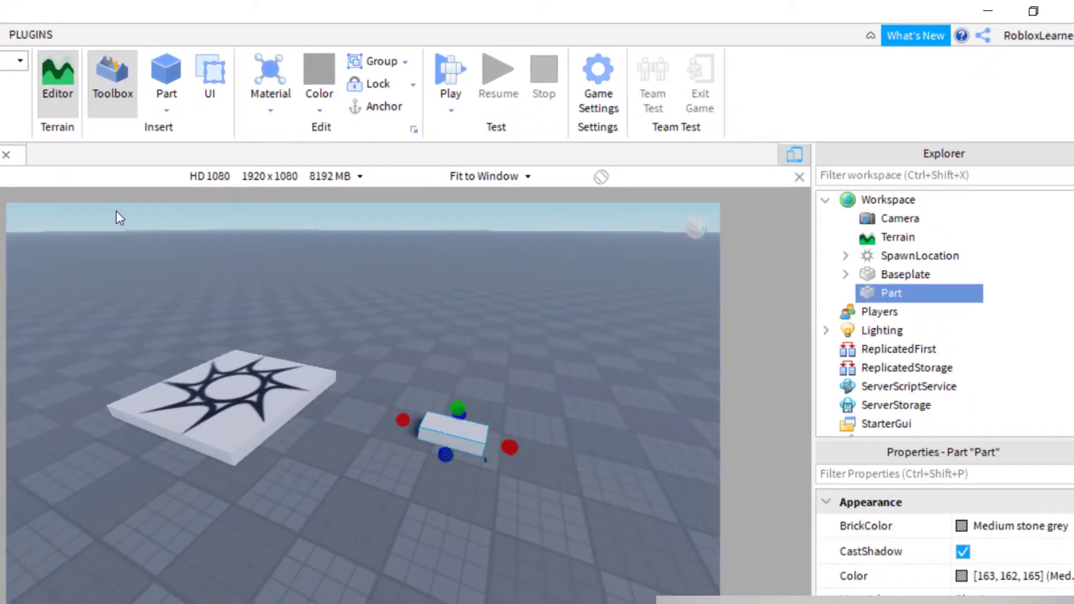
# - Scale the part slightly longer and wider, and deselect it
pyautogui.moveTo(503, 445); pyautogui.dragTo(524, 451)
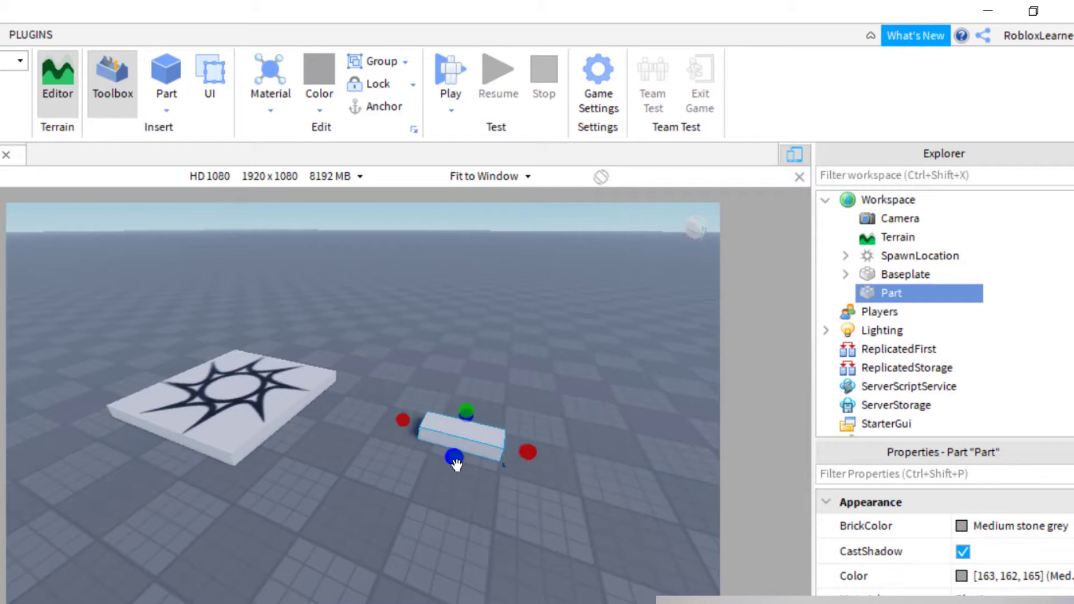
pyautogui.moveTo(456, 464); pyautogui.dragTo(451, 471)
pyautogui.click(495, 388)
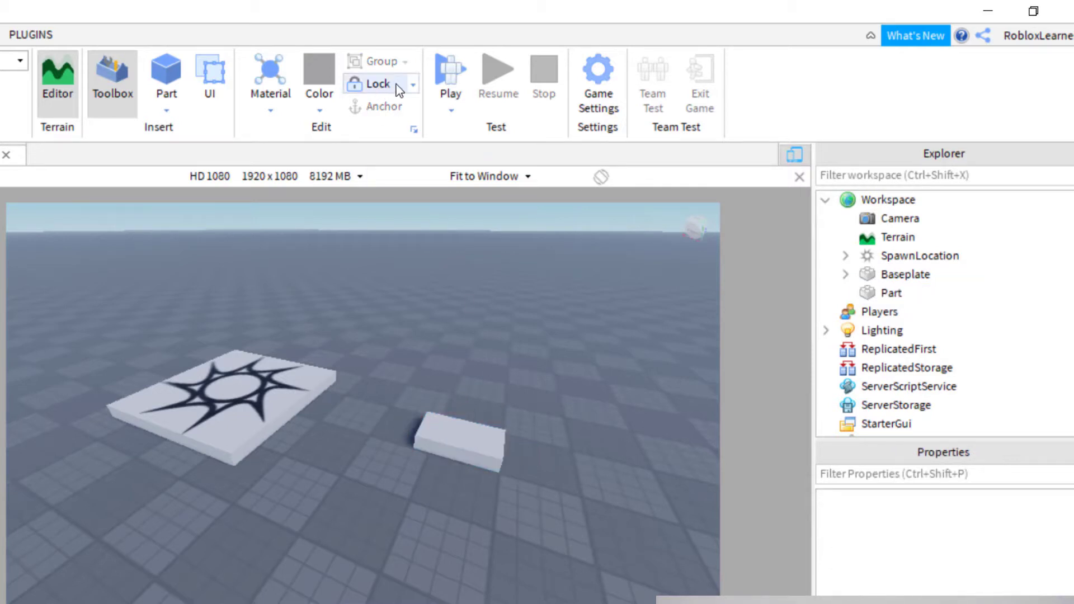
# - Playtest the place, walk the character onto the white part, and stop the test
pyautogui.click(449, 80)
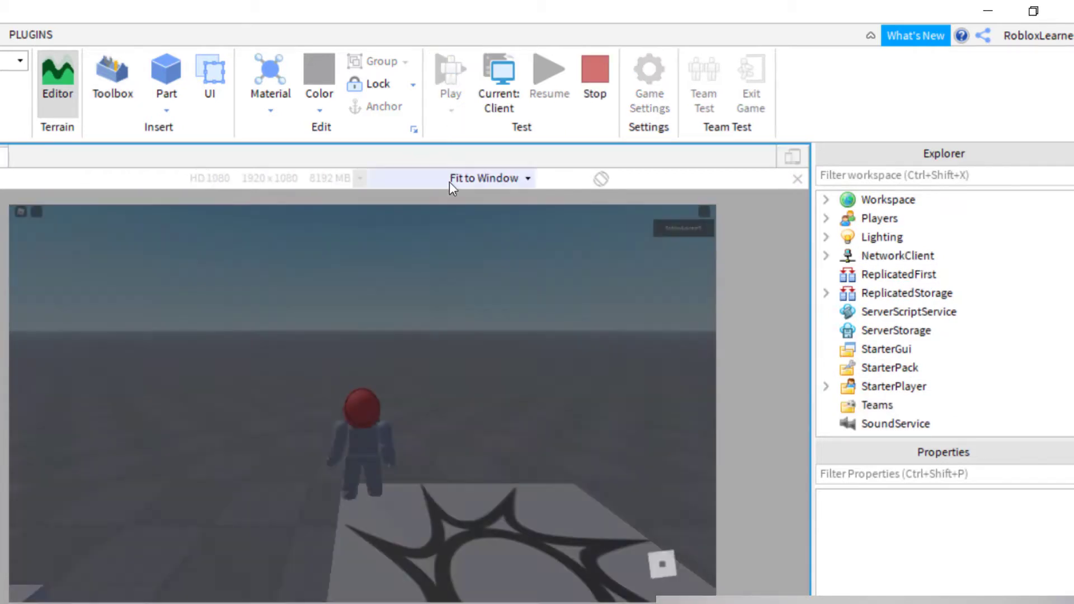
pyautogui.press('a')
pyautogui.press('s')
pyautogui.press('space')
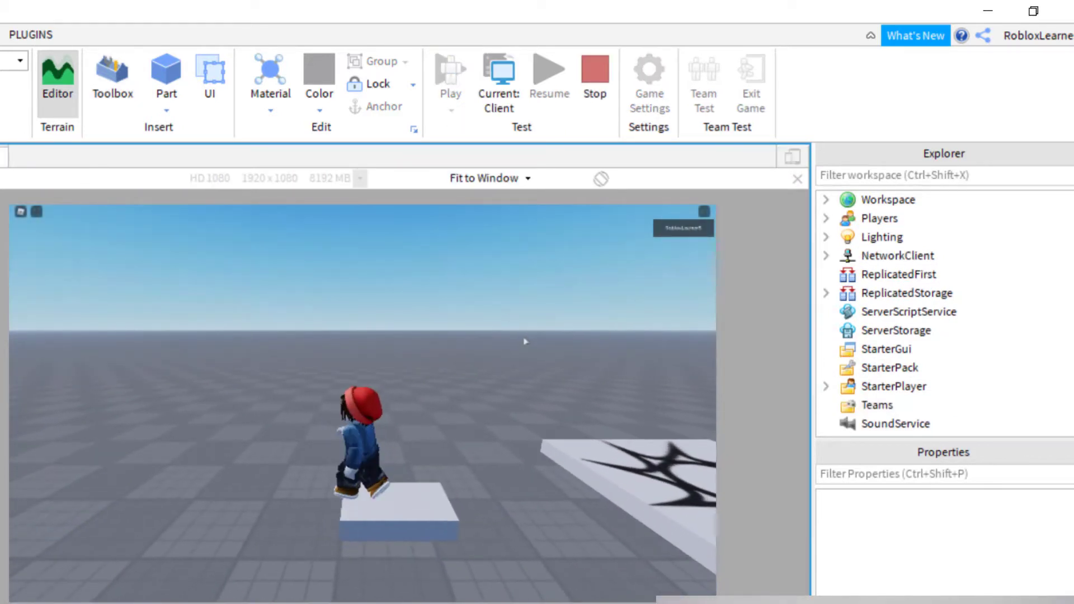
pyautogui.press('w')
pyautogui.press('d')
pyautogui.press('w')
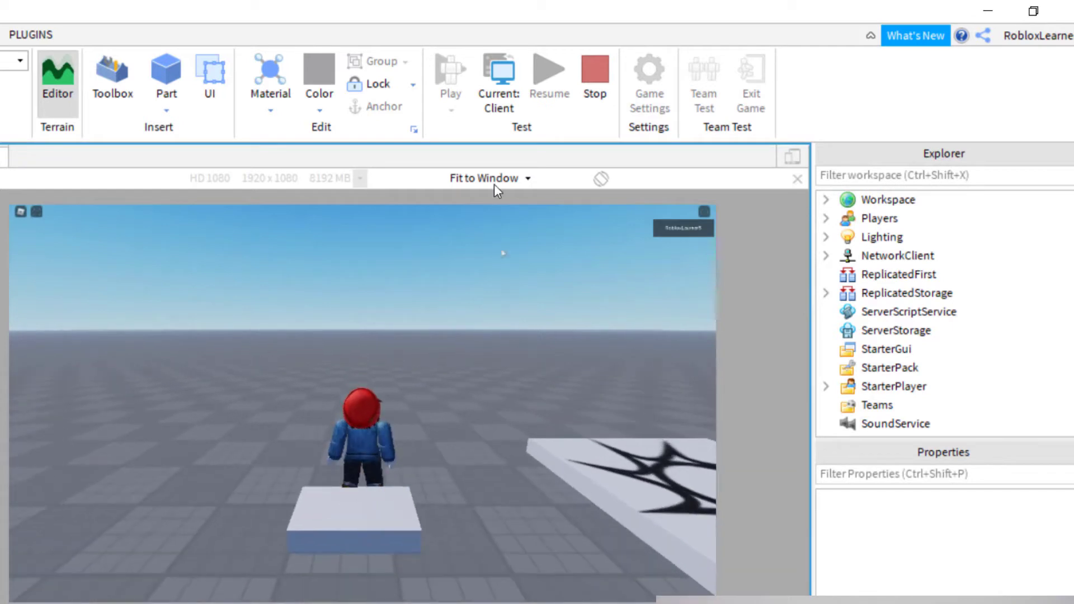
pyautogui.click(606, 72)
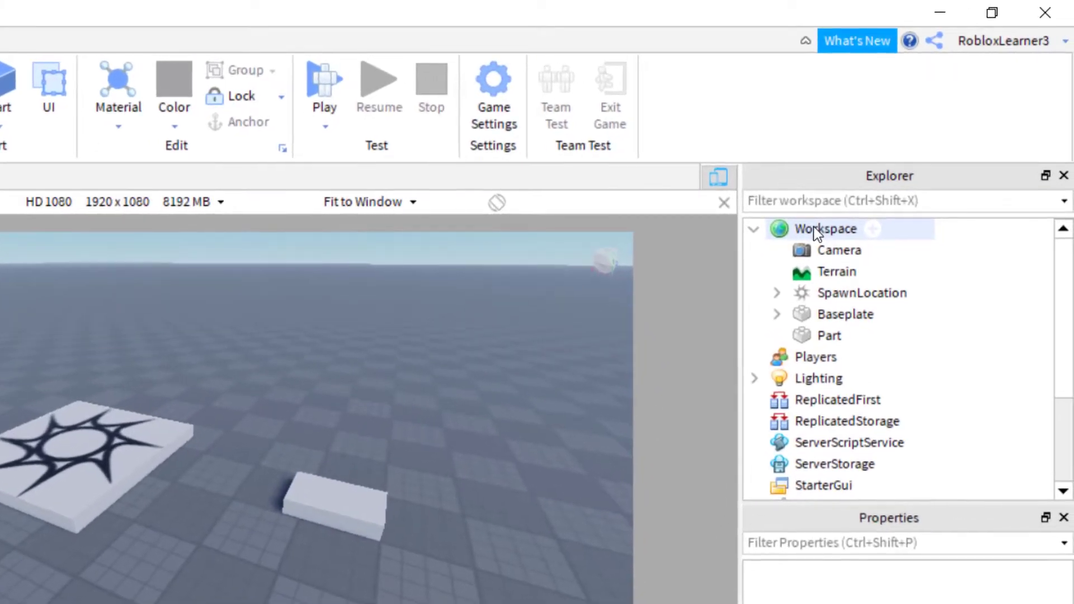
# - Add a Seat object to the Workspace and place it on the baseplate near the white part
pyautogui.click(878, 200)
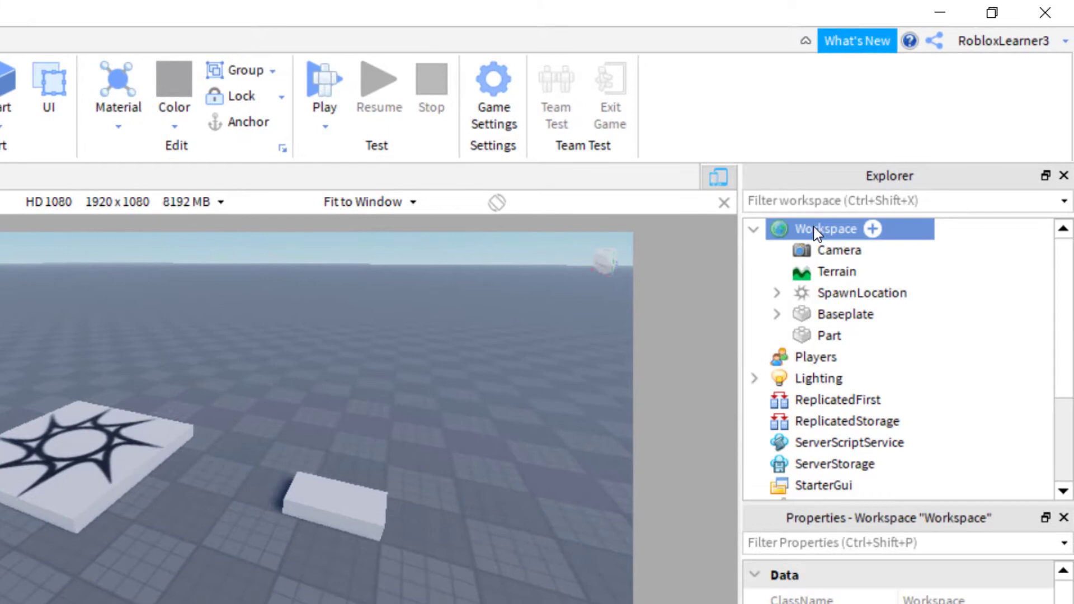
pyautogui.click(873, 229)
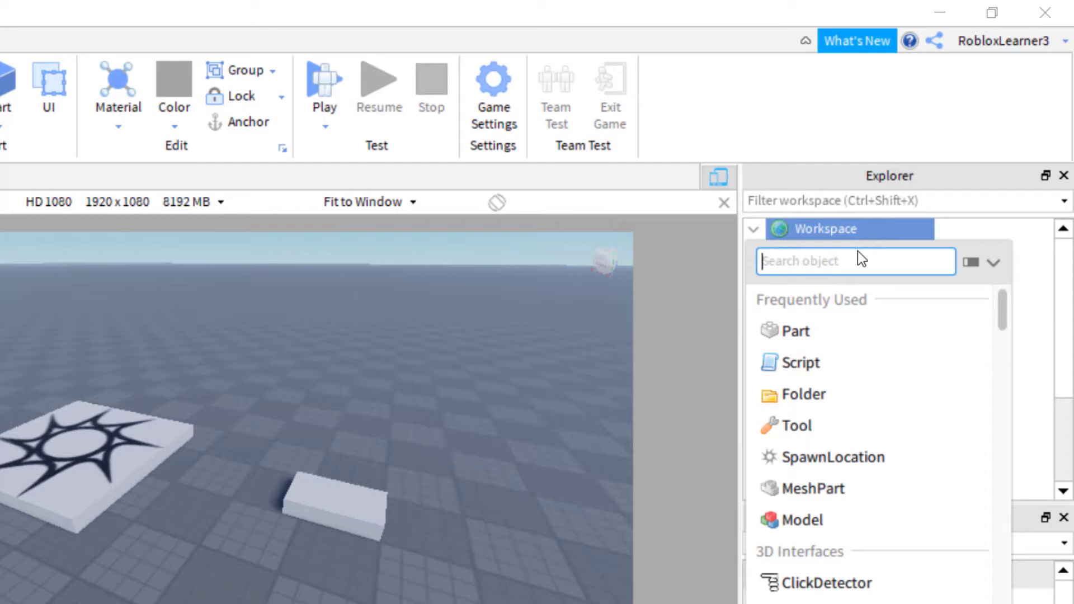
pyautogui.write('sea')
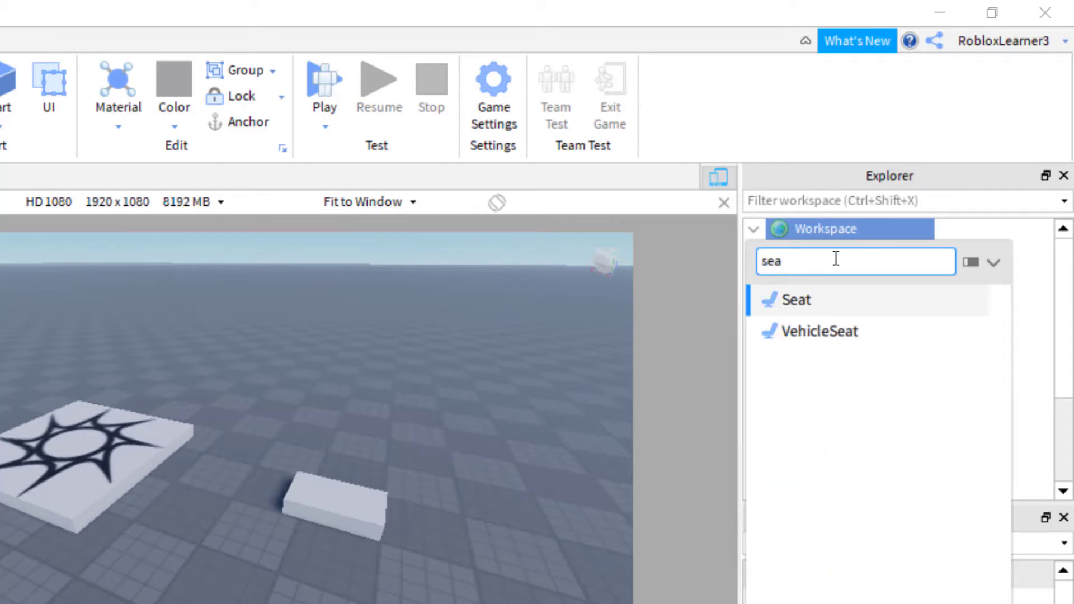
pyautogui.click(809, 302)
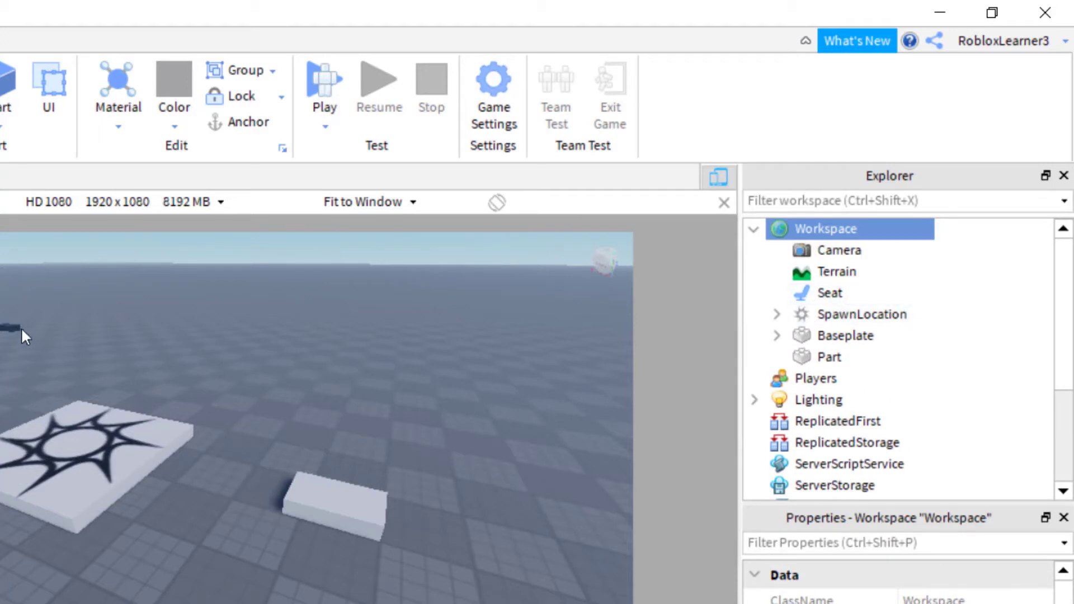
pyautogui.moveTo(12, 325); pyautogui.dragTo(373, 580)
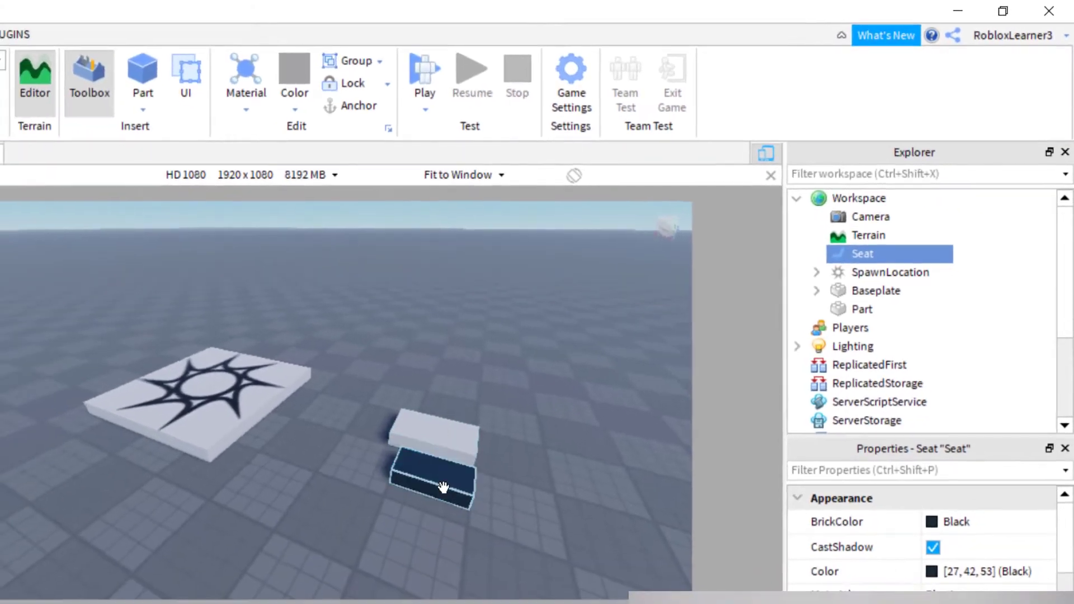
pyautogui.moveTo(343, 561); pyautogui.dragTo(317, 573)
pyautogui.moveTo(417, 497); pyautogui.dragTo(384, 523)
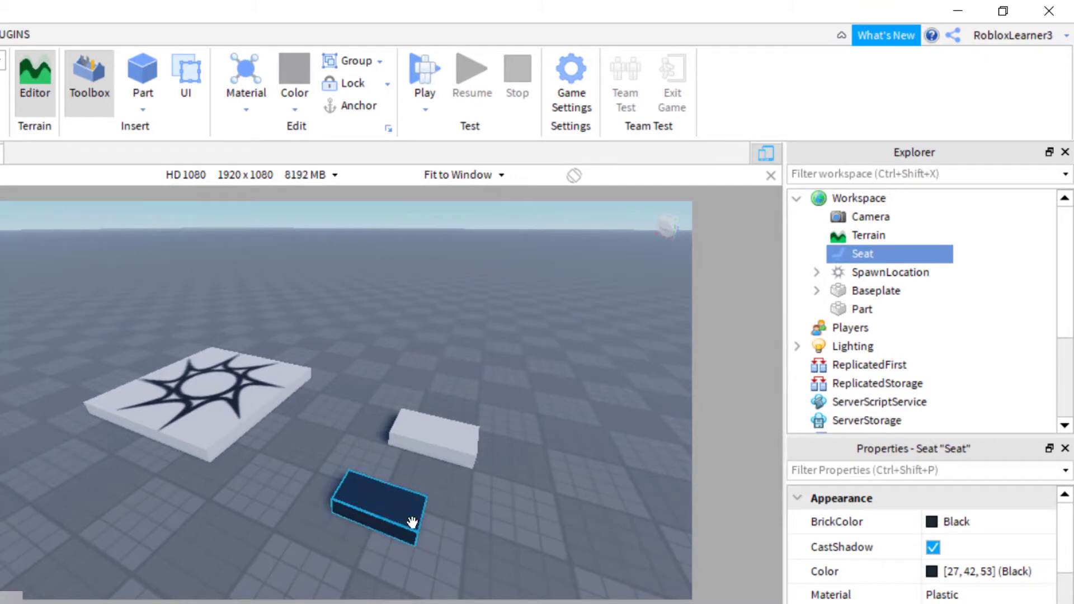
# - Turn off CanCollide for the seat and reposition it on the baseplate near the white part
pyautogui.scroll(-10, 946, 599)
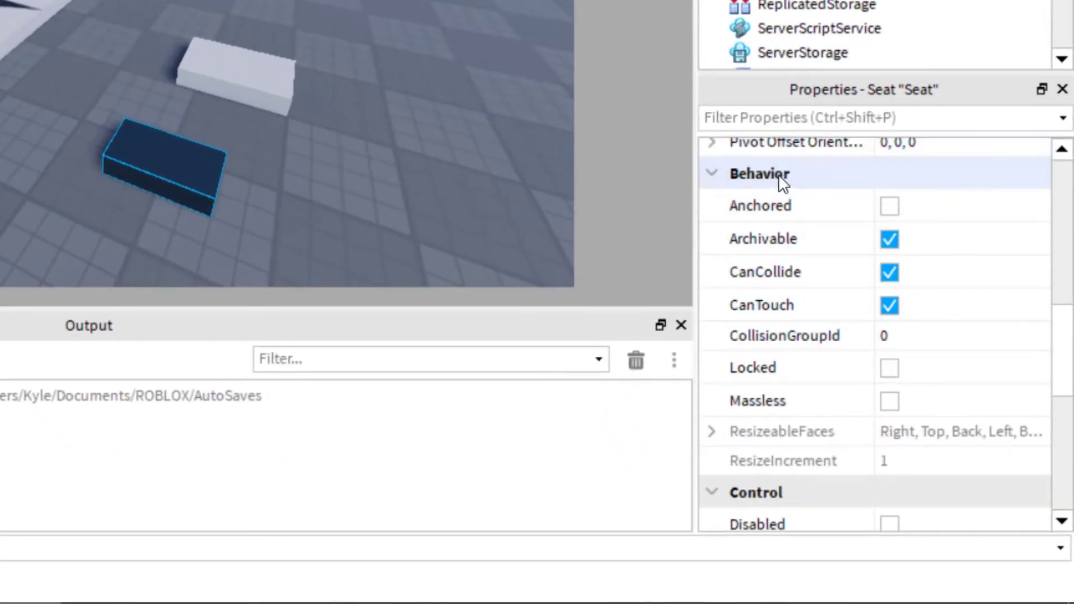
pyautogui.click(894, 280)
pyautogui.moveTo(203, 147)
pyautogui.mouseDown()
pyautogui.moveTo(242, 96)
pyautogui.moveTo(188, 83)
pyautogui.moveTo(203, 53)
pyautogui.moveTo(219, 115)
pyautogui.moveTo(209, 142)
pyautogui.mouseUp()
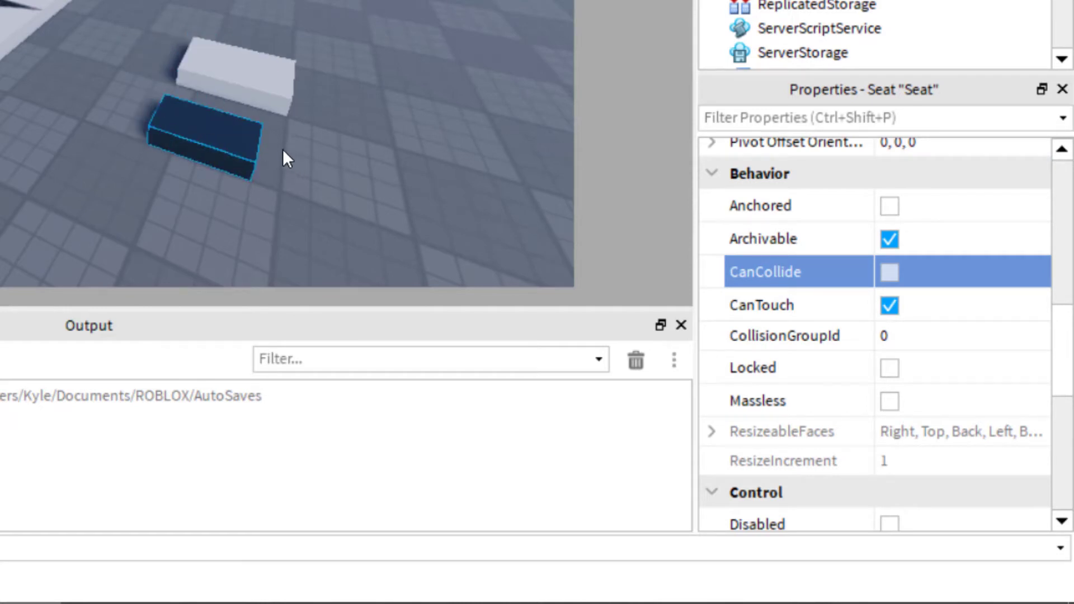
pyautogui.moveTo(184, 104); pyautogui.dragTo(129, 144)
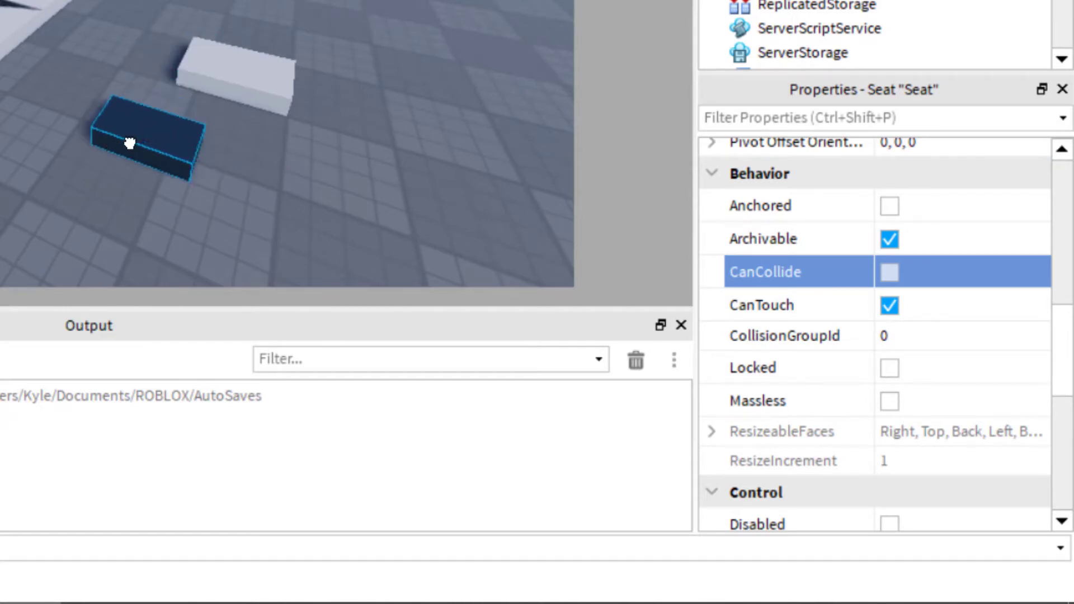
# - Playtest how the unanchored seat behaves with CanCollide off, walking around the spawn location, and stop the test
pyautogui.press('F5')
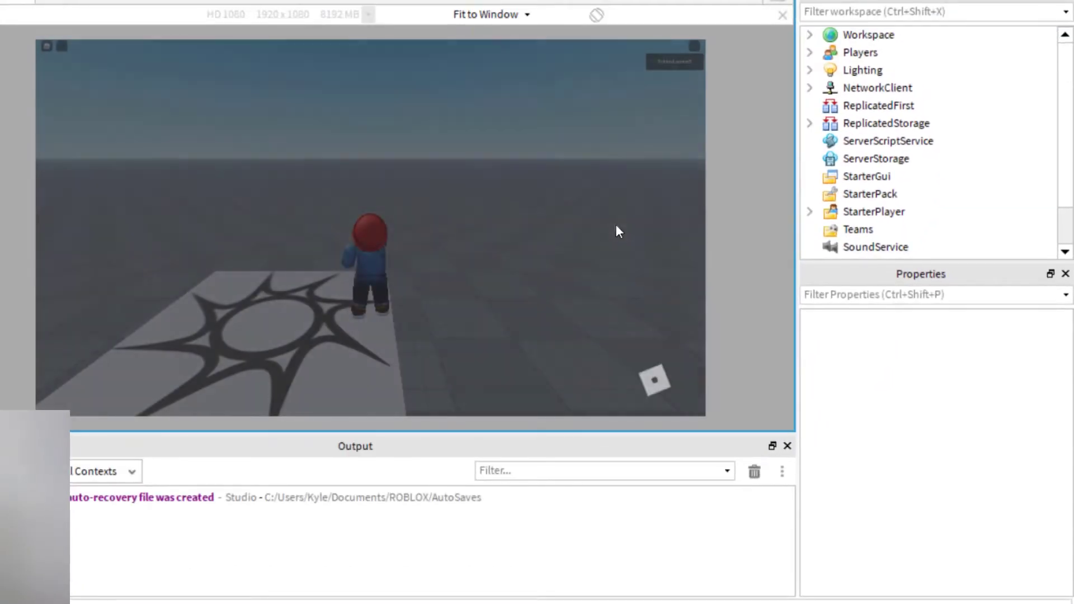
pyautogui.press('a')
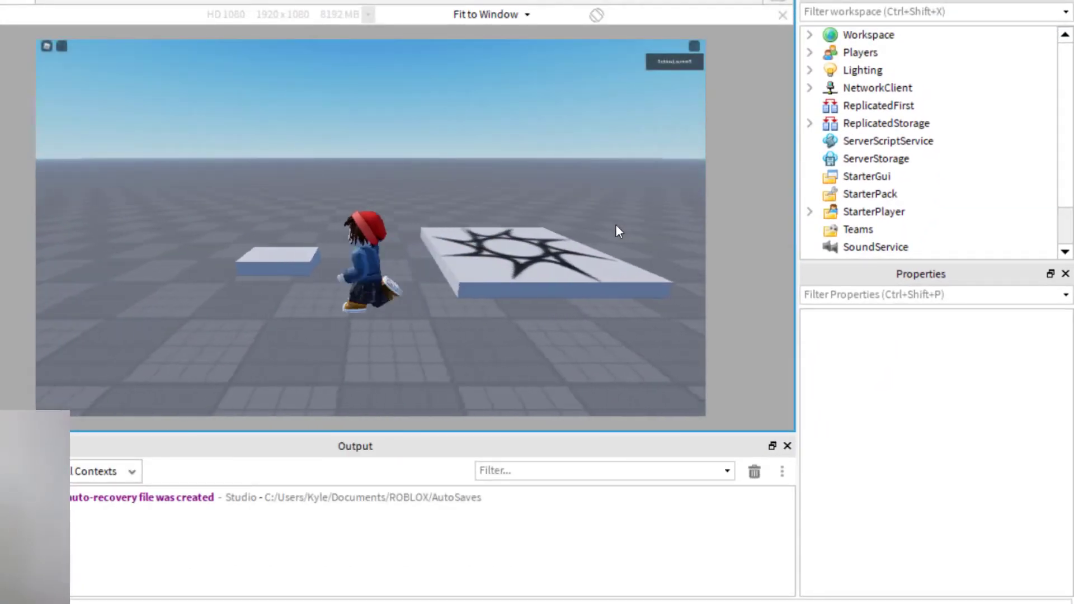
pyautogui.press('w')
pyautogui.press('d')
pyautogui.press('s')
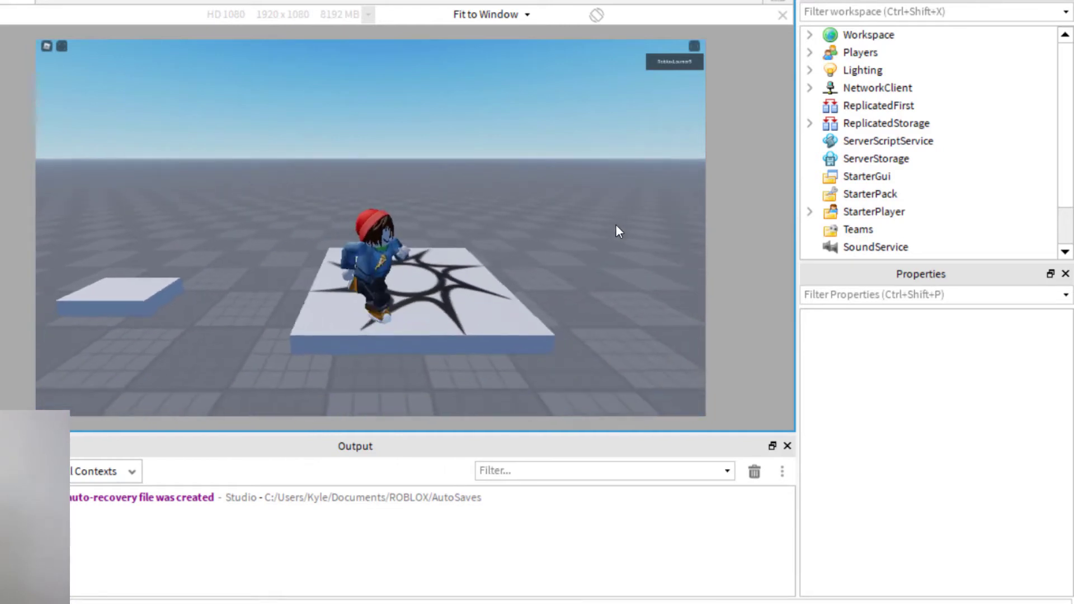
pyautogui.press('a')
pyautogui.press('w')
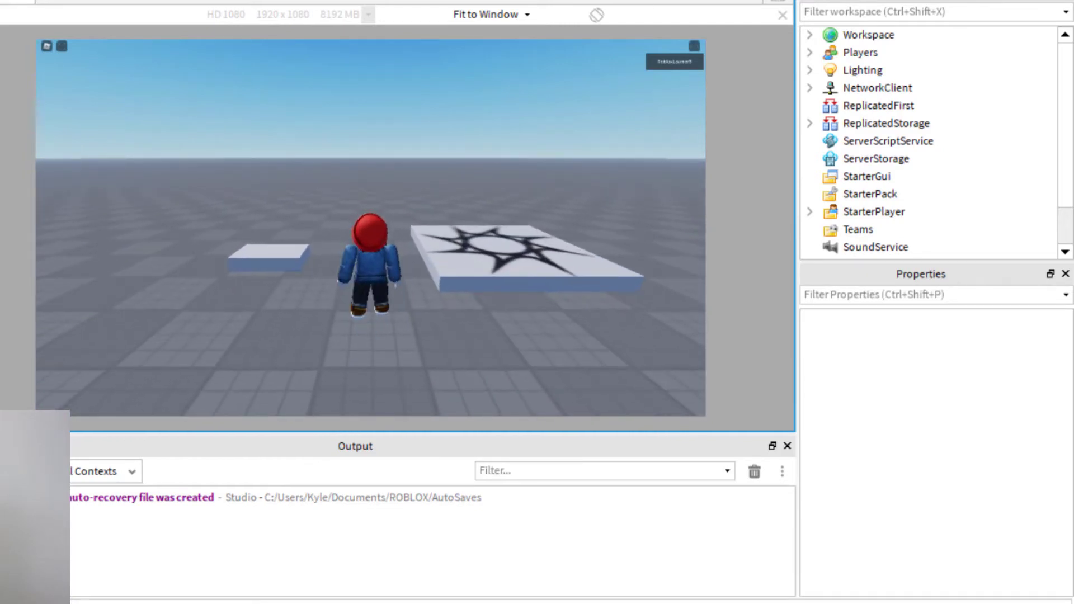
pyautogui.hotkey('shift', 'F5')
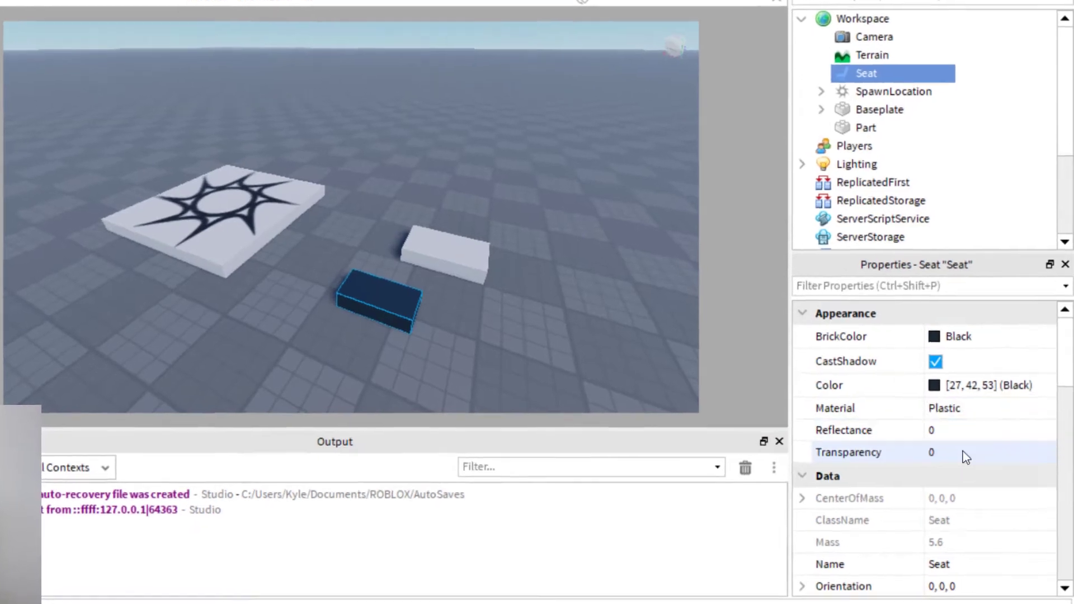
# - Anchor the seat in its Behavior properties and deselect it
pyautogui.scroll(-5, 962, 452)
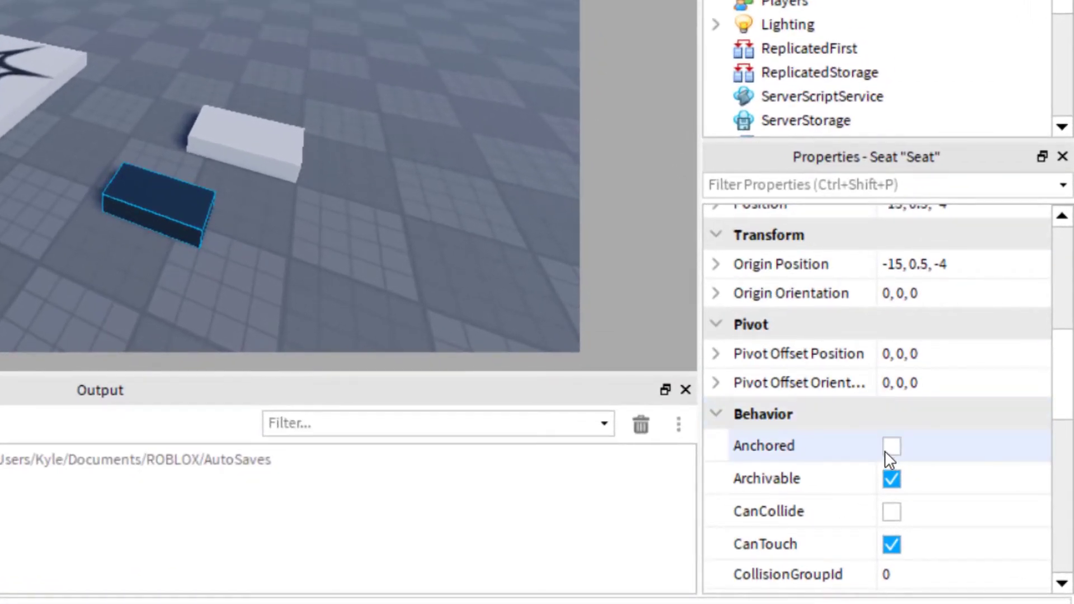
pyautogui.click(891, 448)
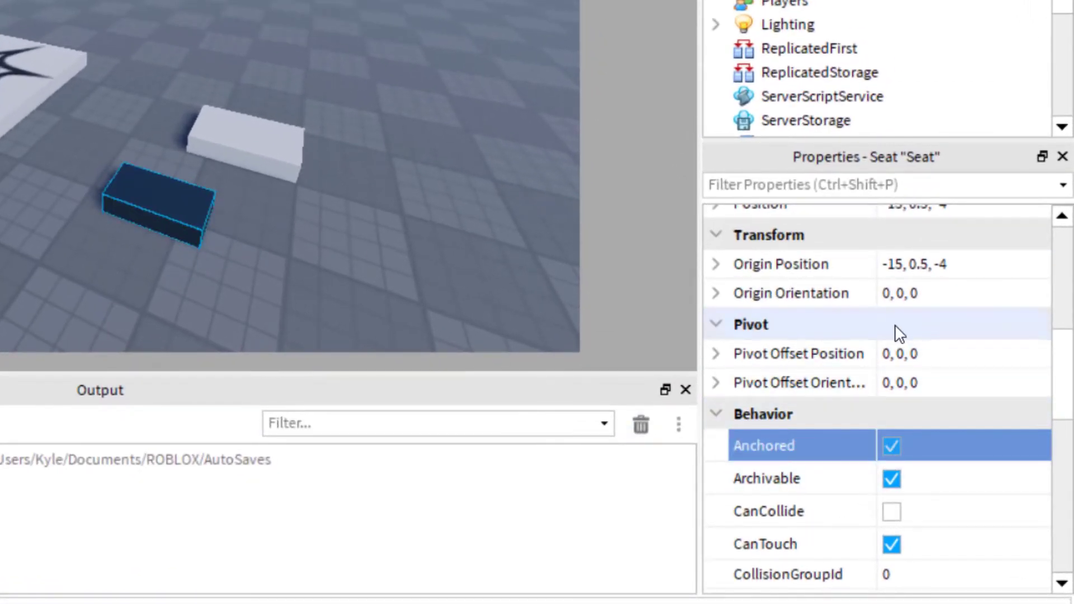
pyautogui.scroll(5, 898, 333)
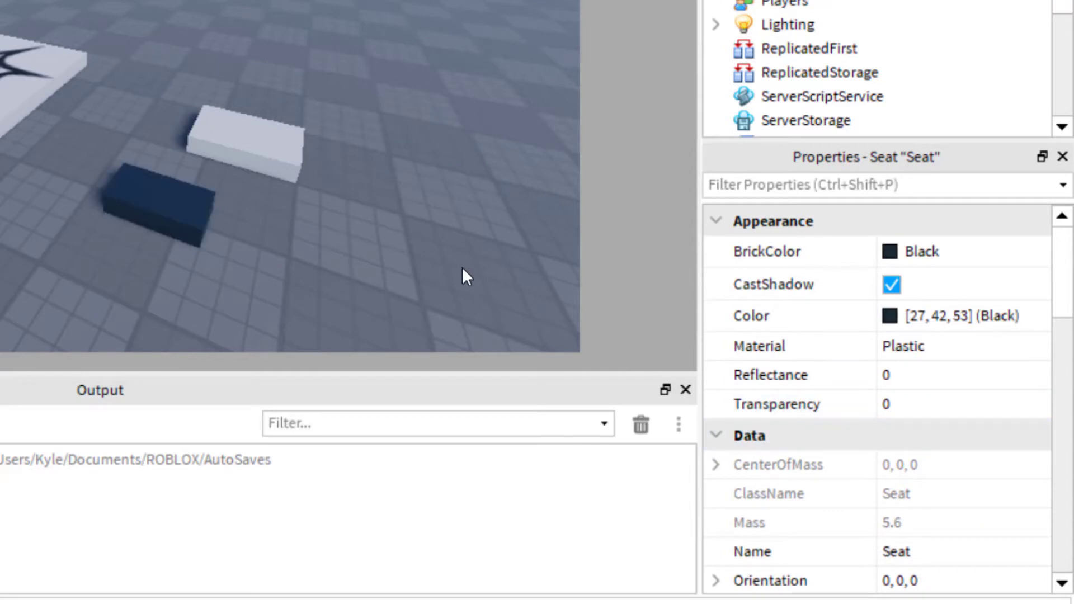
pyautogui.click(462, 268)
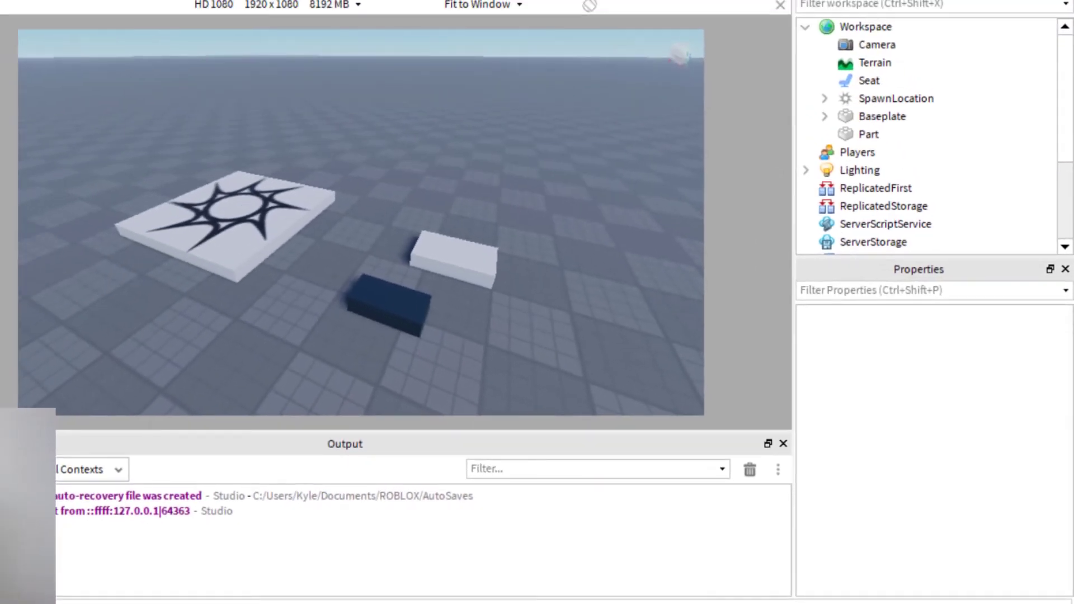
# - Playtest the anchored seat by walking the character over to it
pyautogui.press('F5')
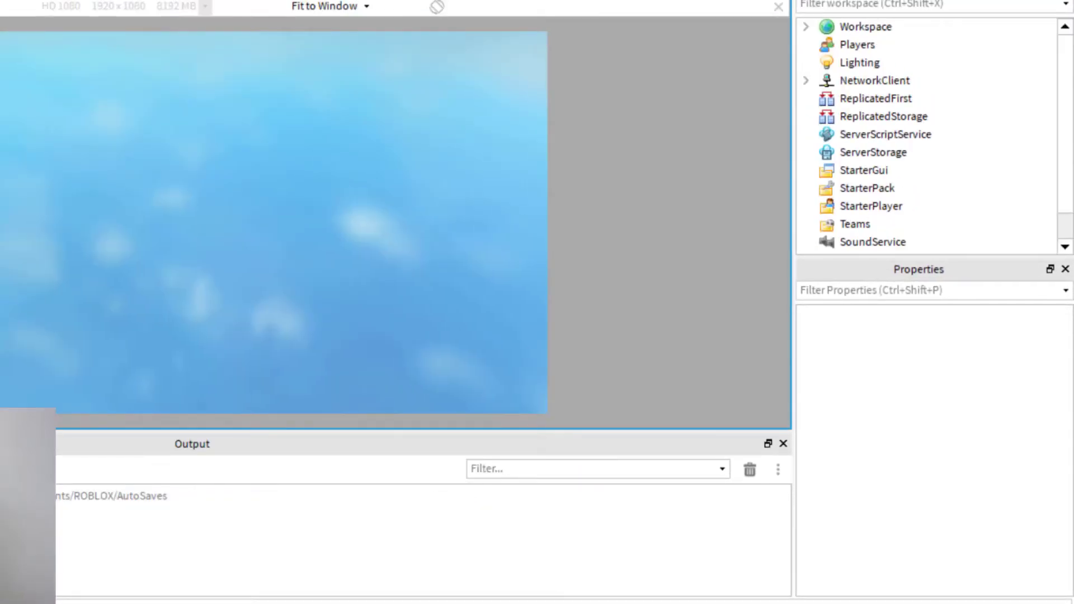
pyautogui.press('a')
pyautogui.press('s')
pyautogui.press('w')
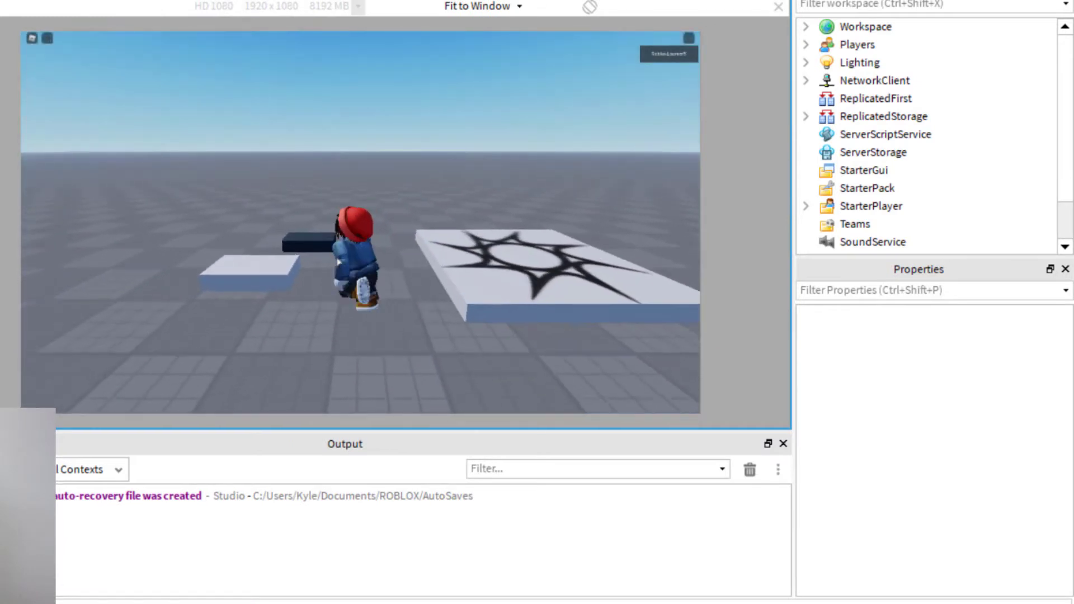
pyautogui.press('a')
pyautogui.press('s')
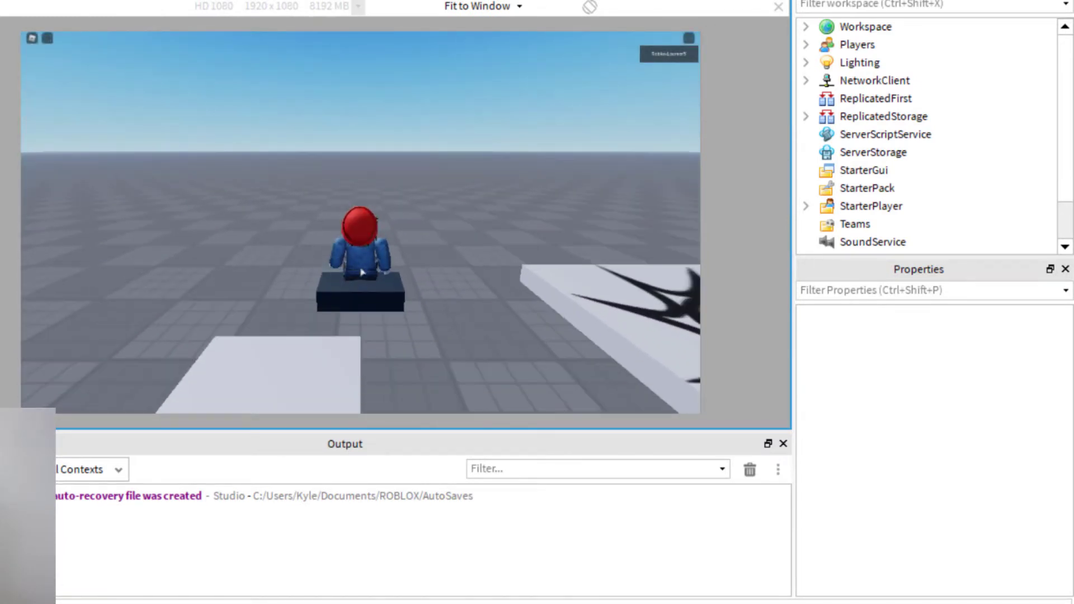
# - View the seated character from another angle and end the playtest
pyautogui.moveTo(486, 251); pyautogui.dragTo(486, 248, button='right')
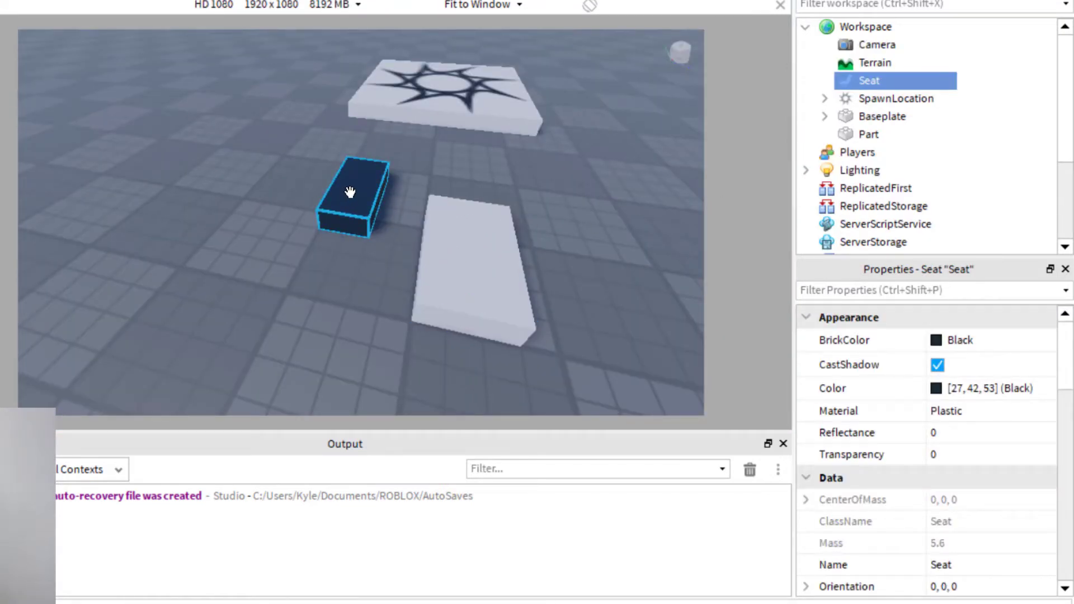
# - Move the seat beside the white part and slide it along one axis until it overlaps the part
pyautogui.moveTo(349, 192); pyautogui.dragTo(341, 275)
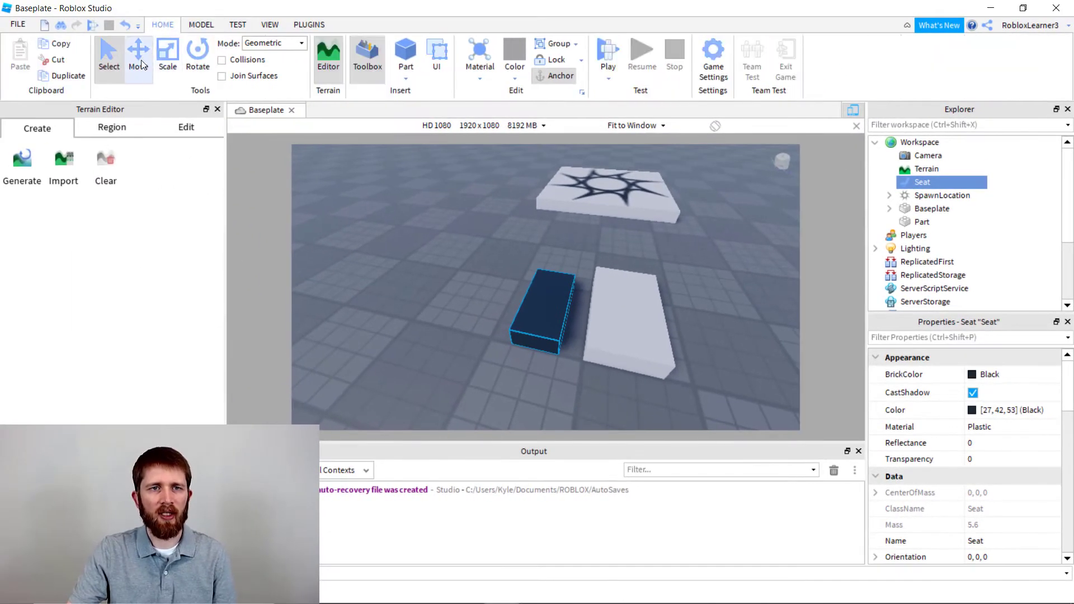
pyautogui.click(141, 60)
pyautogui.click(591, 319)
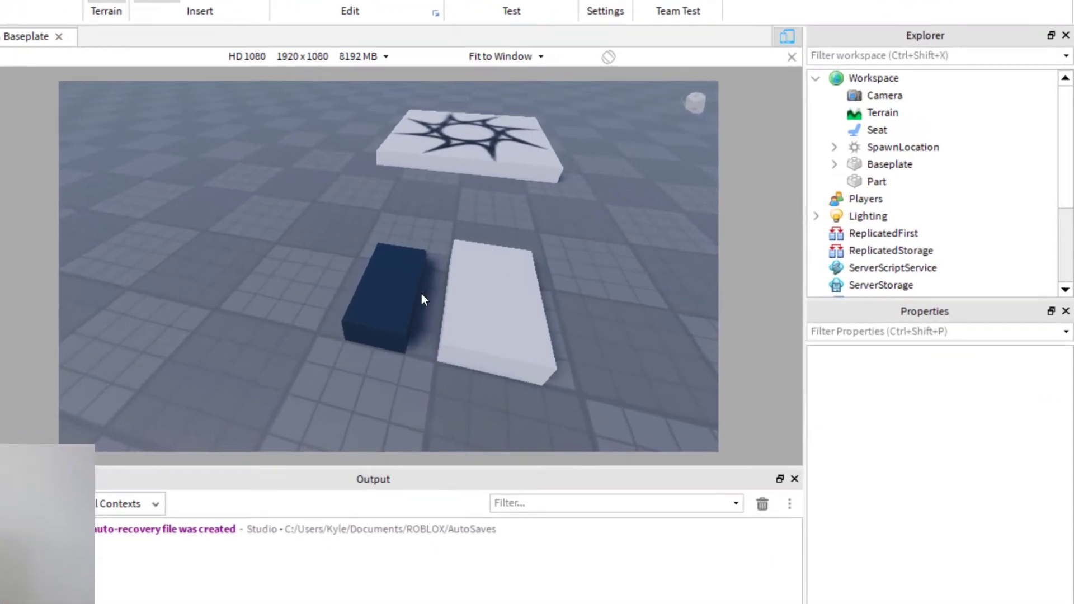
pyautogui.click(559, 307)
pyautogui.moveTo(577, 308); pyautogui.dragTo(605, 315)
pyautogui.moveTo(440, 299); pyautogui.dragTo(492, 304)
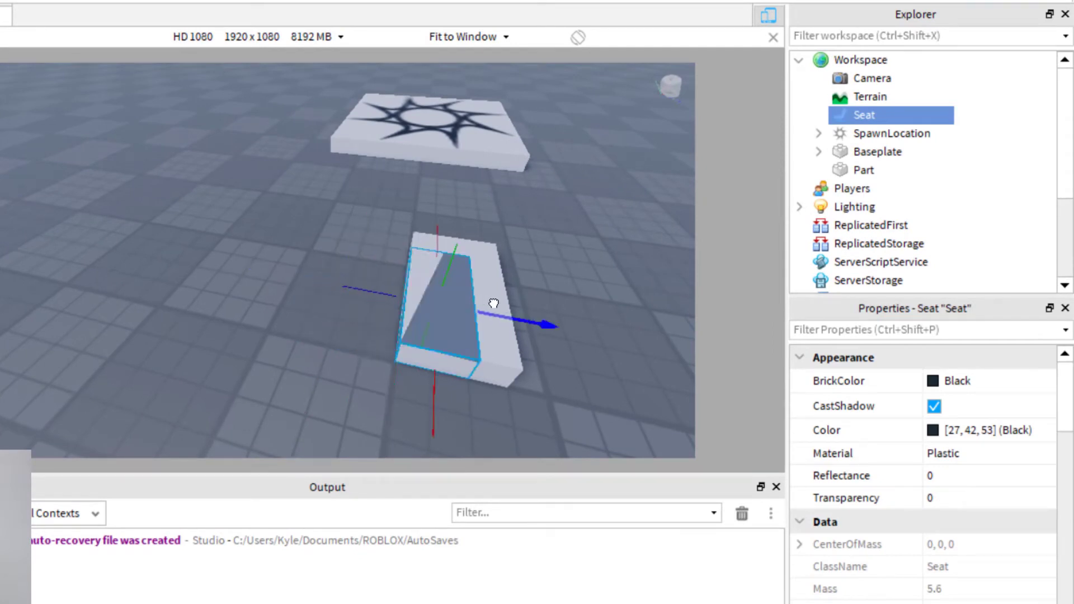
pyautogui.click(441, 226)
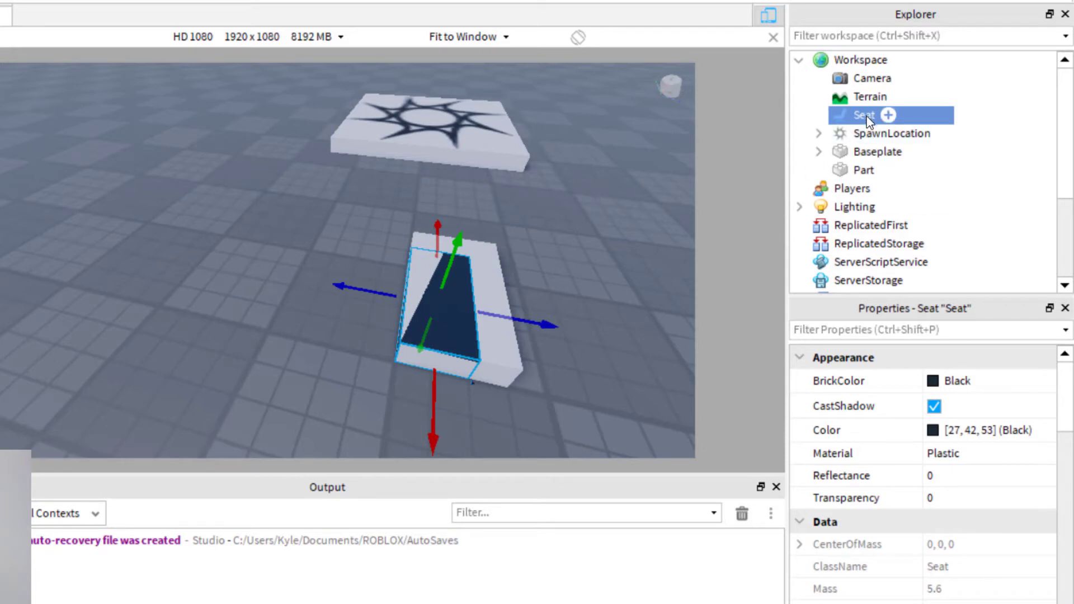
# - Set the seat's Transparency to 1
pyautogui.scroll(-1, 978, 494)
pyautogui.scroll(-1, 978, 503)
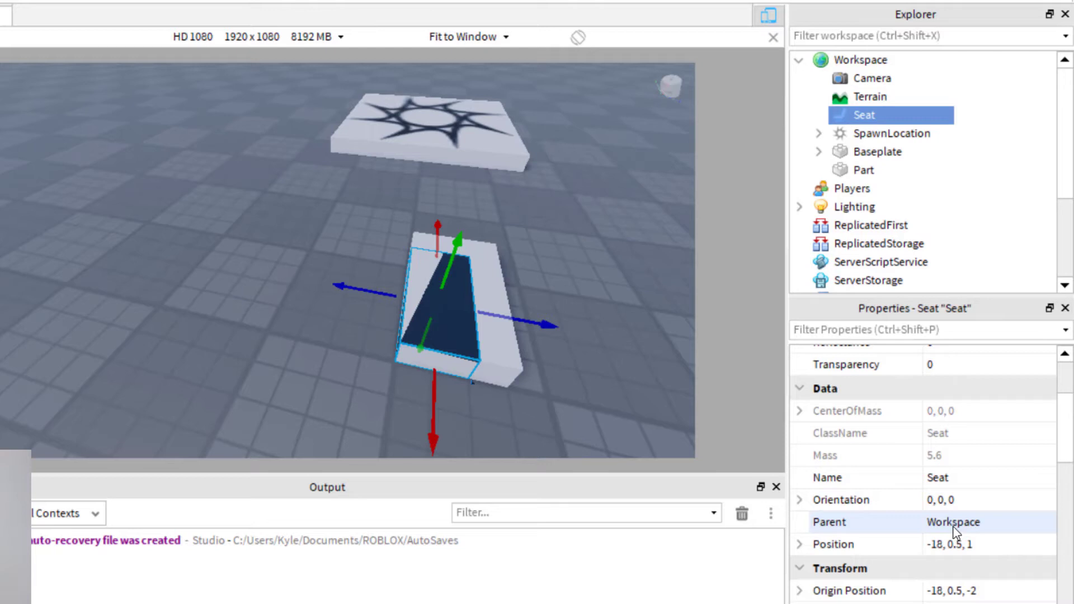
pyautogui.scroll(-2, 954, 531)
pyautogui.scroll(4, 947, 532)
pyautogui.click(932, 500)
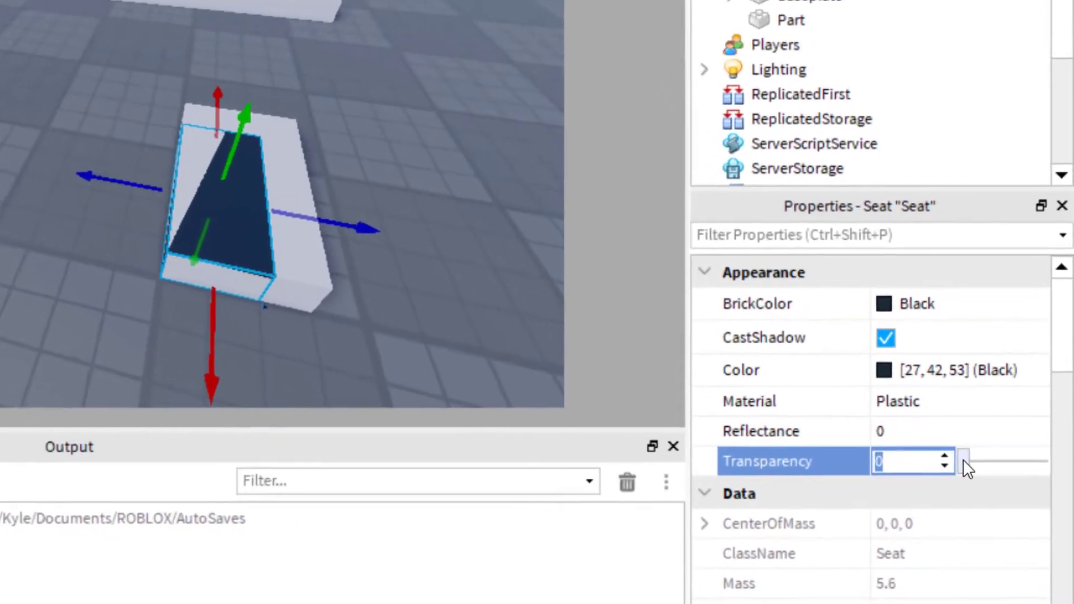
pyautogui.write('1')
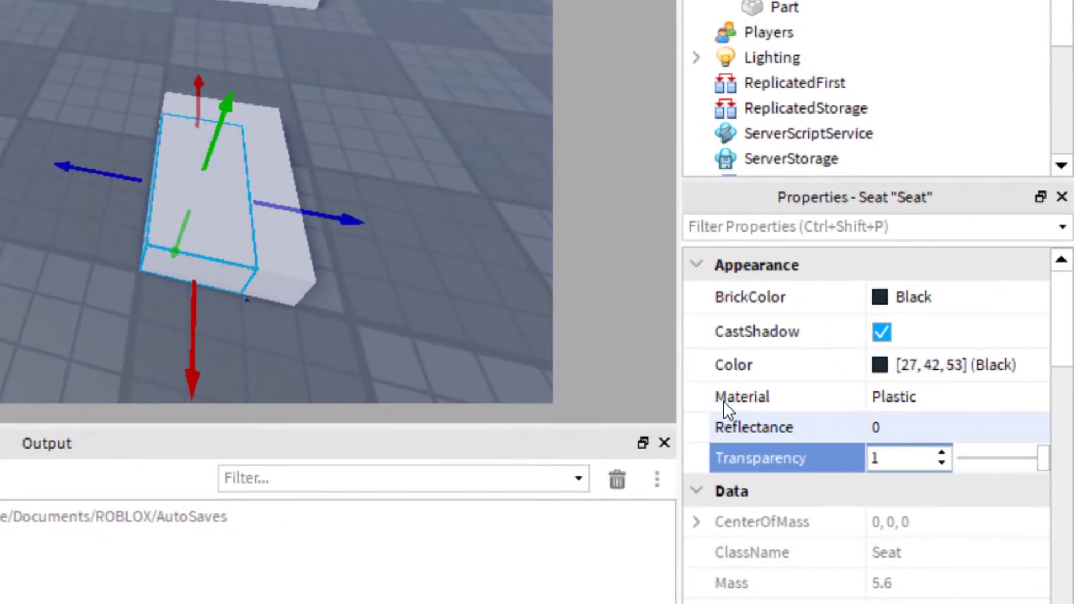
# - Playtest the transparent seat by walking the character onto the white part, look around it, and stop the test
pyautogui.click(410, 153)
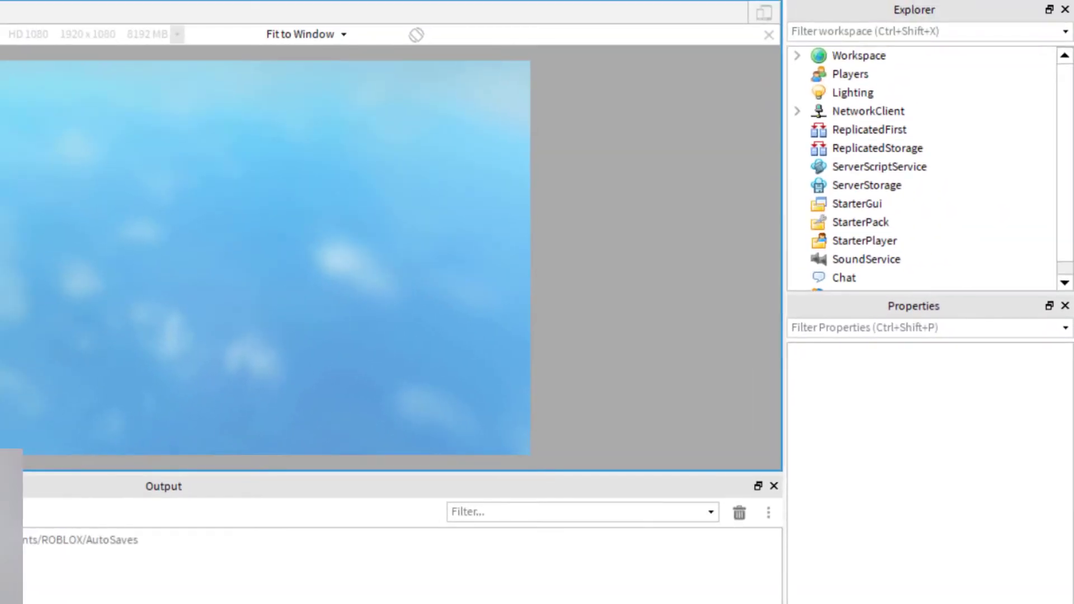
pyautogui.press('a')
pyautogui.press('space')
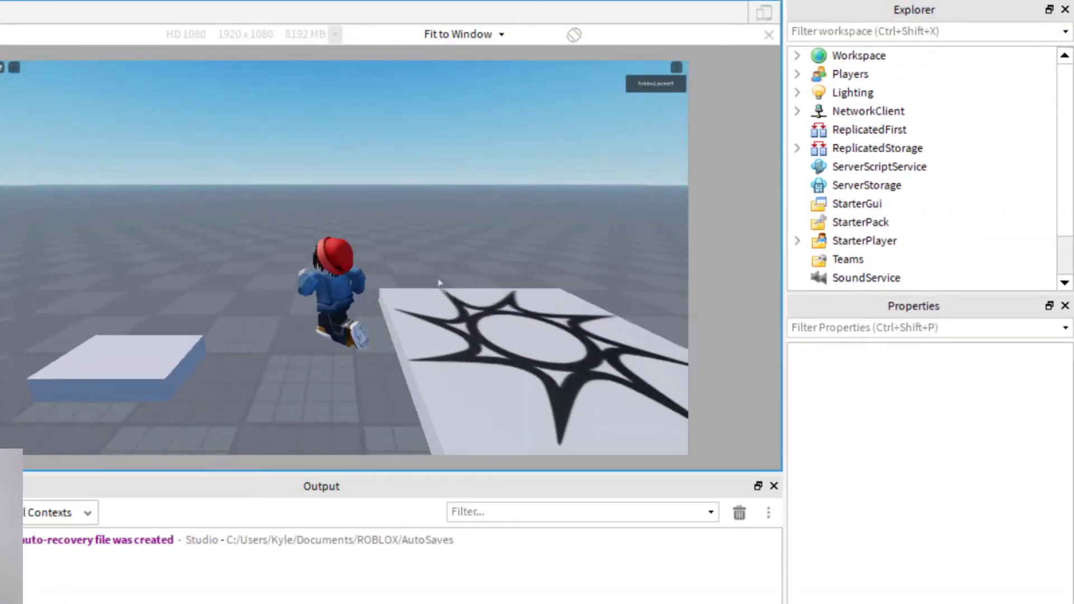
pyautogui.moveTo(431, 283); pyautogui.dragTo(431, 282, button='right')
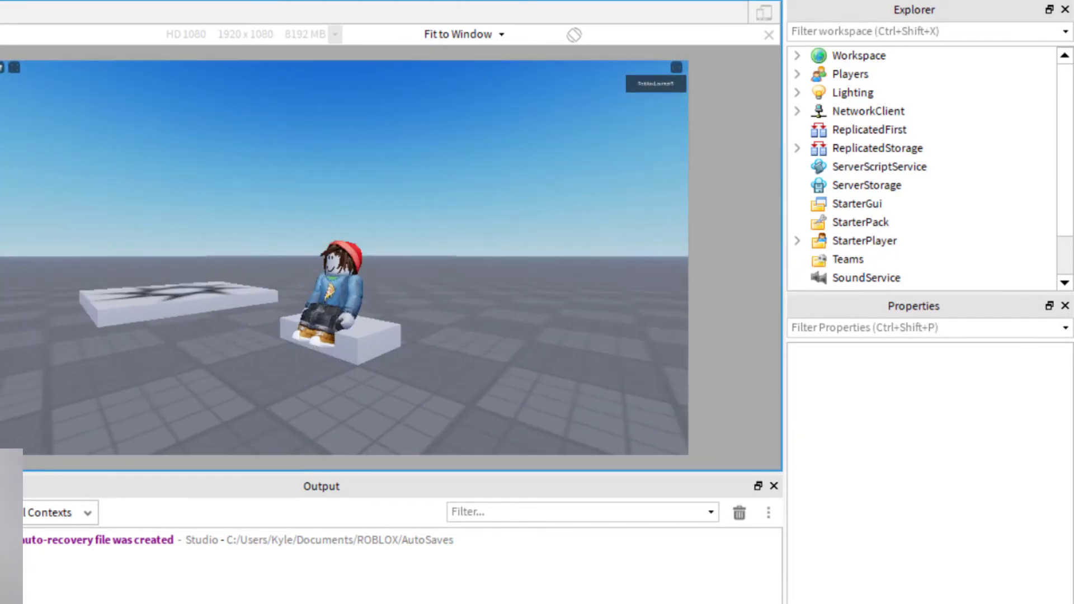
pyautogui.hotkey('shift', 'F5')
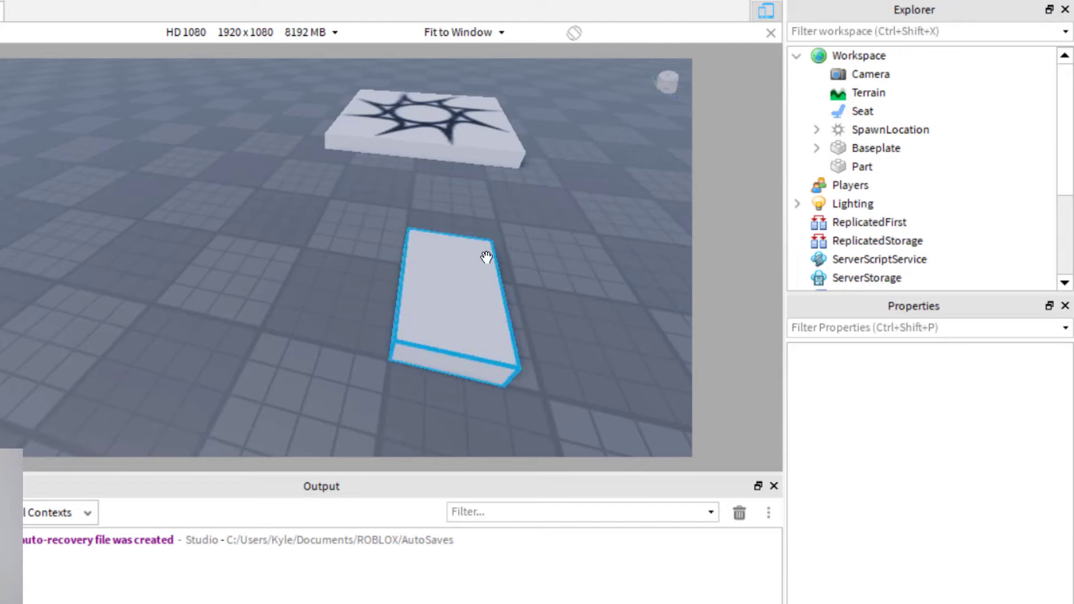
# - Select the seat and the white part together, raise them above the baseplate, and deselect them
pyautogui.press('a')
pyautogui.moveTo(511, 268); pyautogui.dragTo(580, 286, button='right')
pyautogui.press('w')
pyautogui.press('d')
pyautogui.press('a')
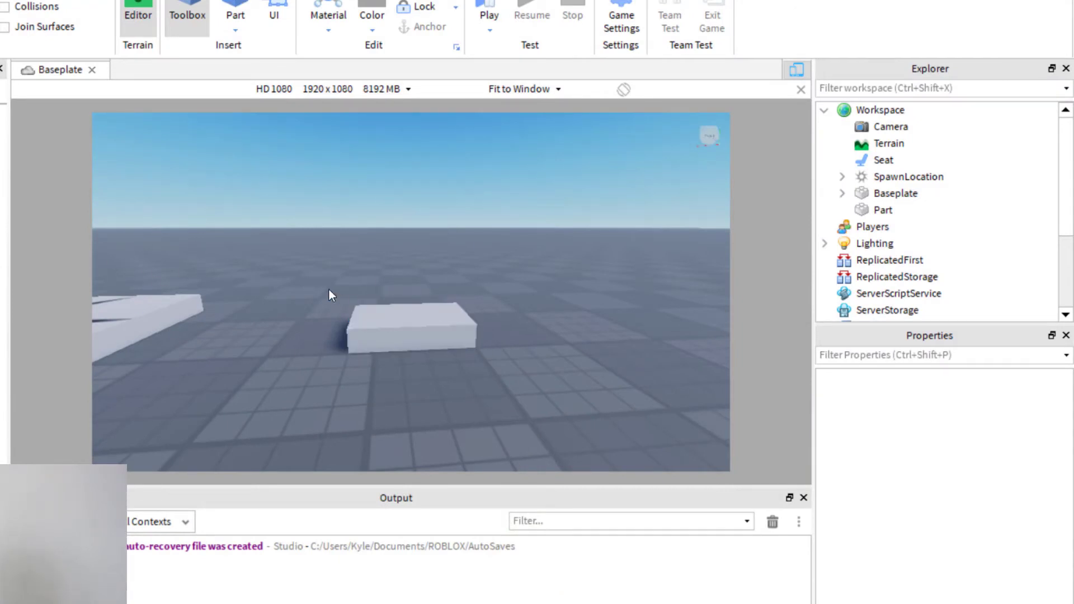
pyautogui.moveTo(329, 290); pyautogui.dragTo(446, 360)
pyautogui.hotkey('ctrl', '2')
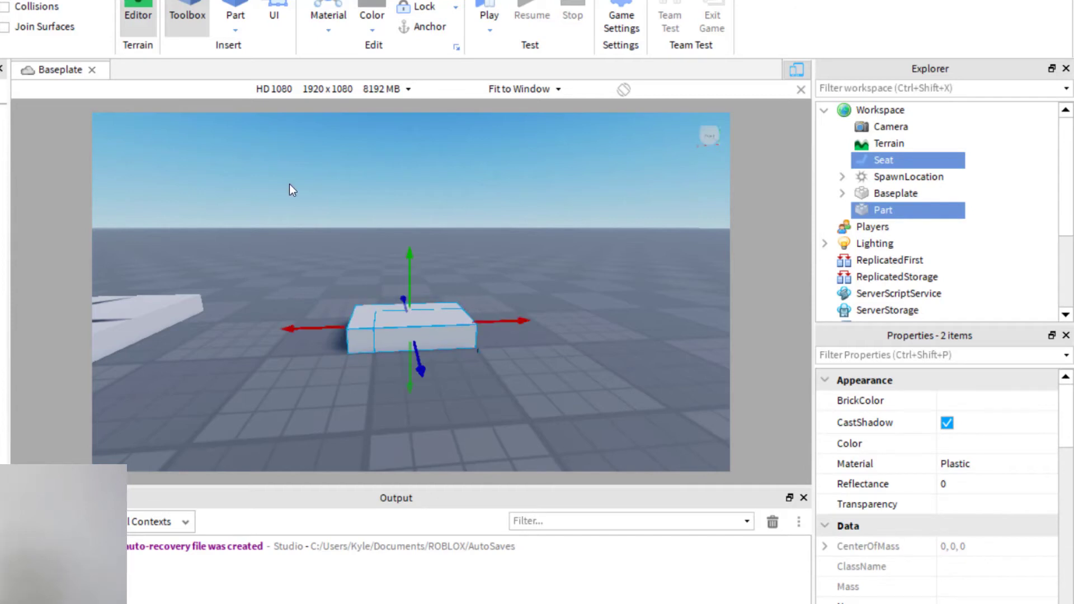
pyautogui.moveTo(409, 256); pyautogui.dragTo(411, 188)
pyautogui.scroll(1, 535, 291)
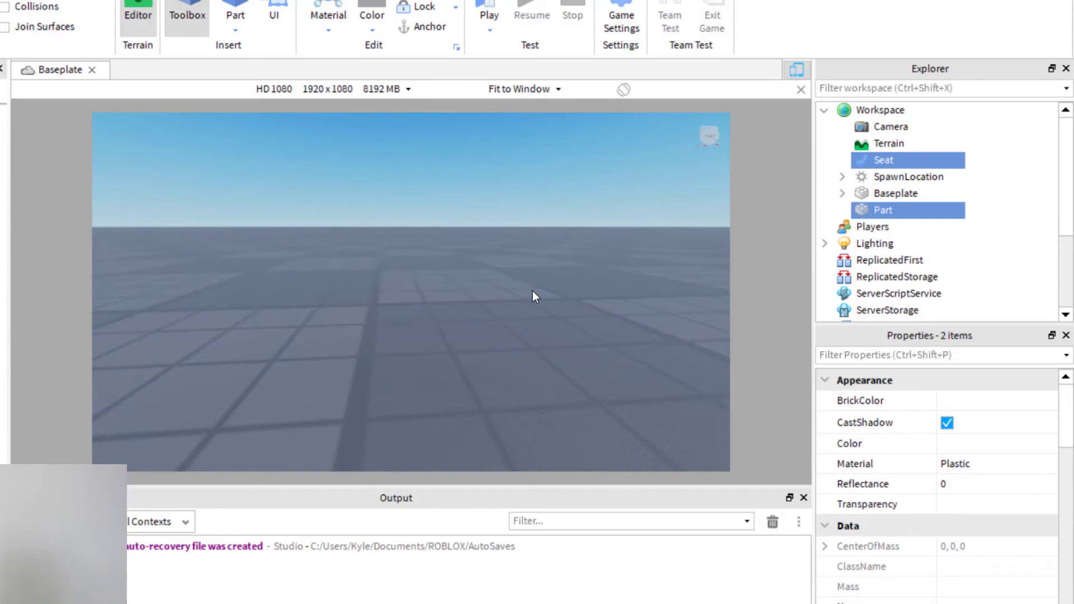
pyautogui.scroll(-2, 533, 291)
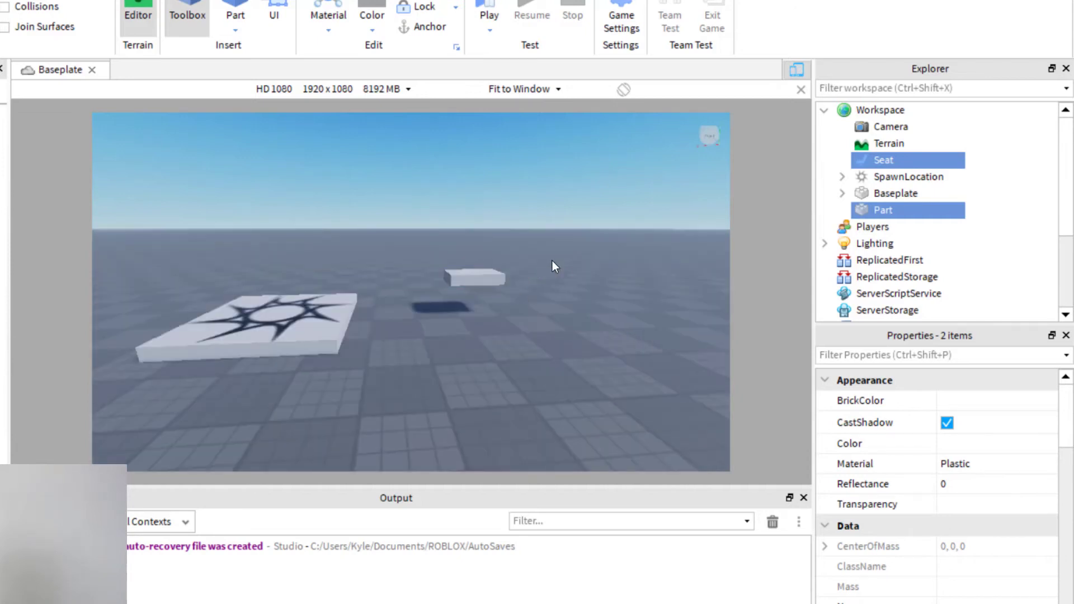
pyautogui.click(552, 261)
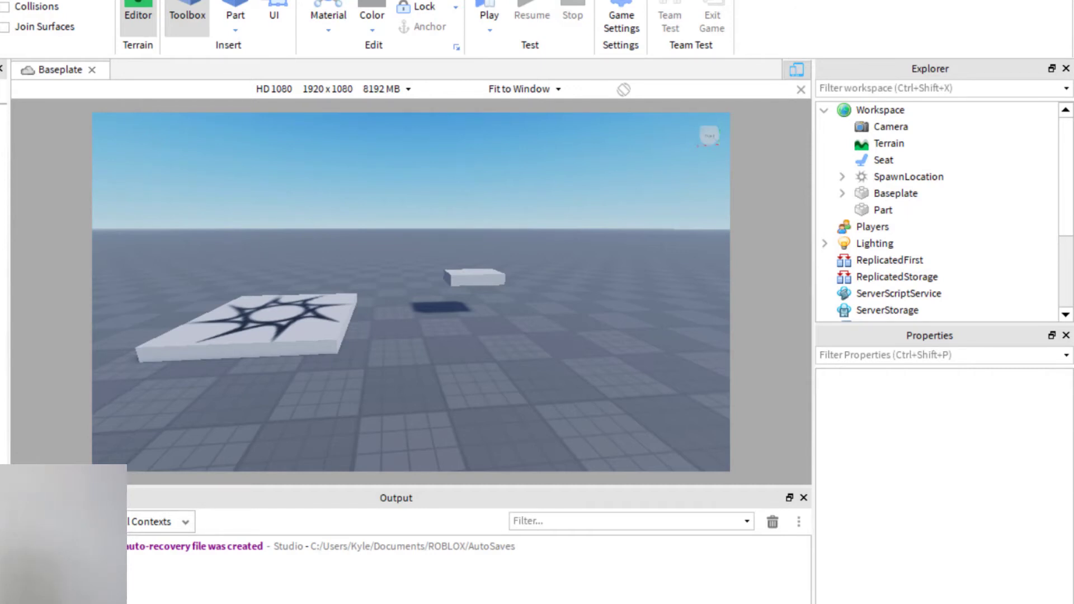
# - Playtest the raised seat by walking and jumping the character onto it, then stop the test
pyautogui.click(486, 9)
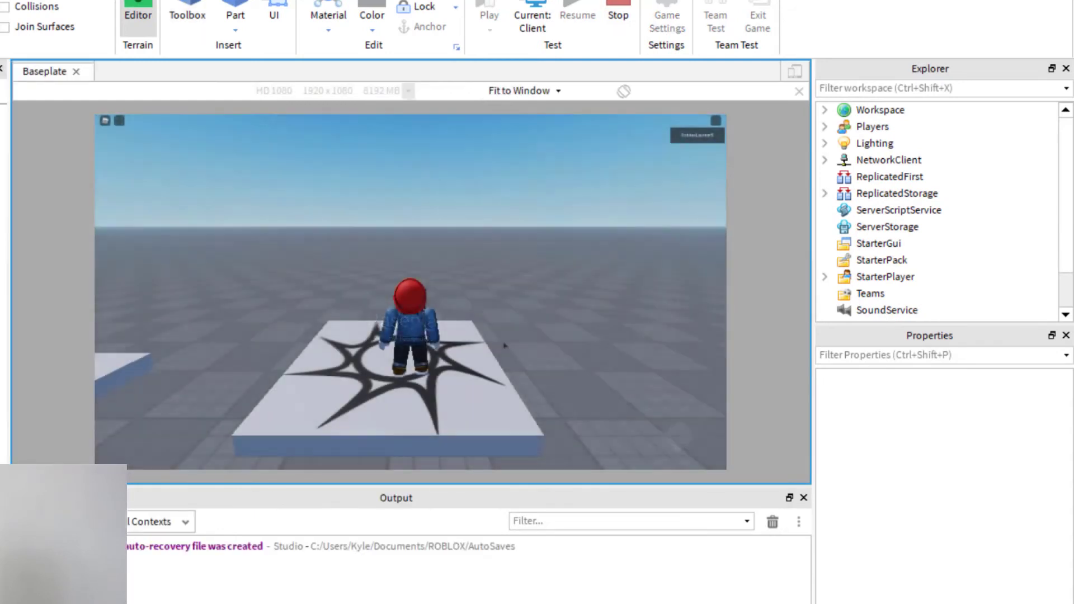
pyautogui.press('a')
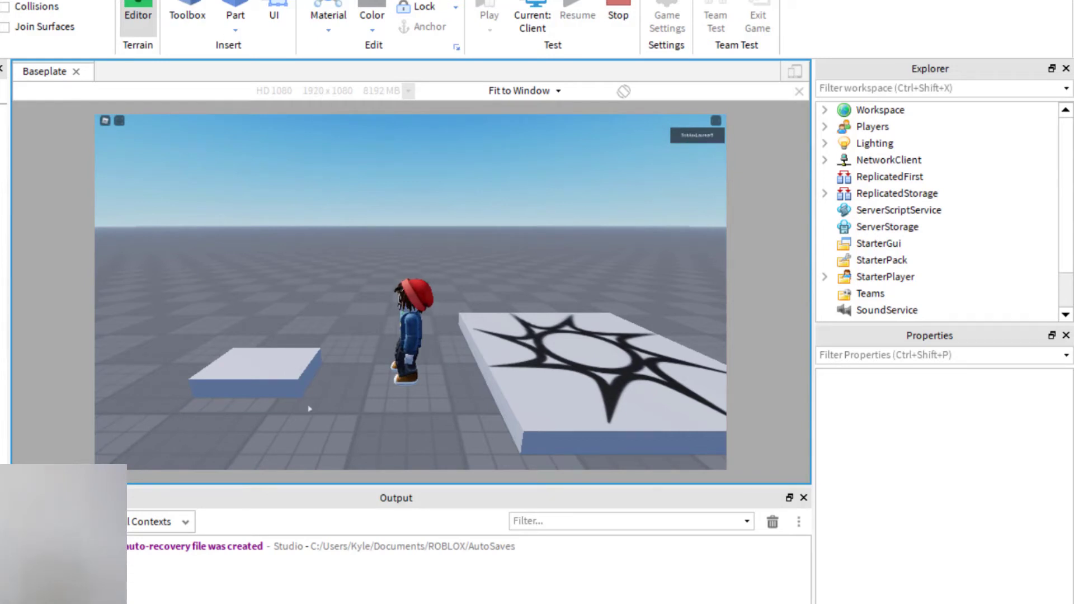
pyautogui.press('a')
pyautogui.press('space')
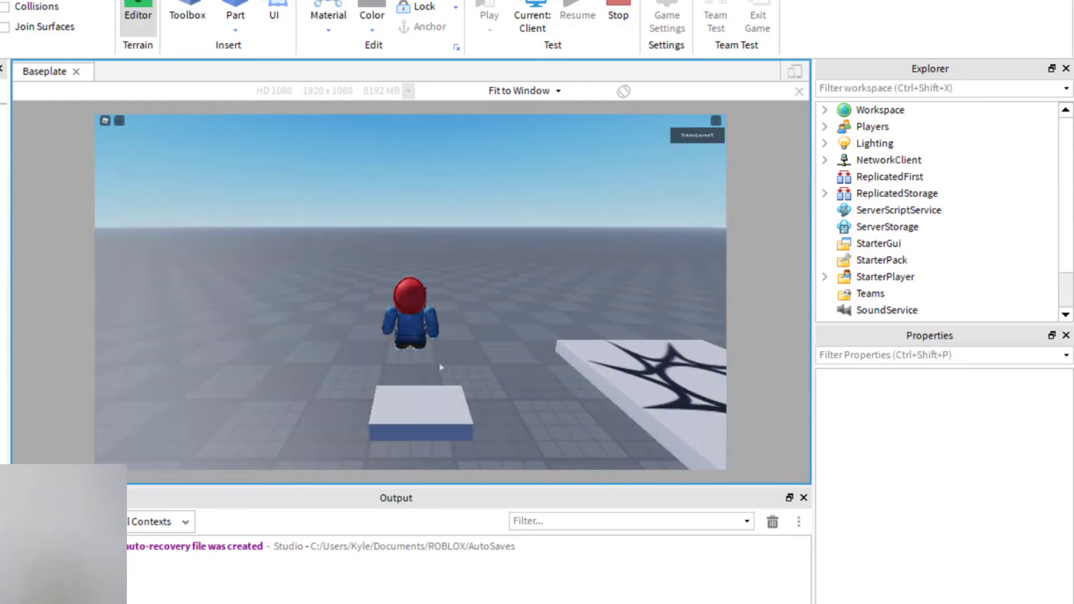
pyautogui.moveTo(516, 345); pyautogui.dragTo(517, 345, button='right')
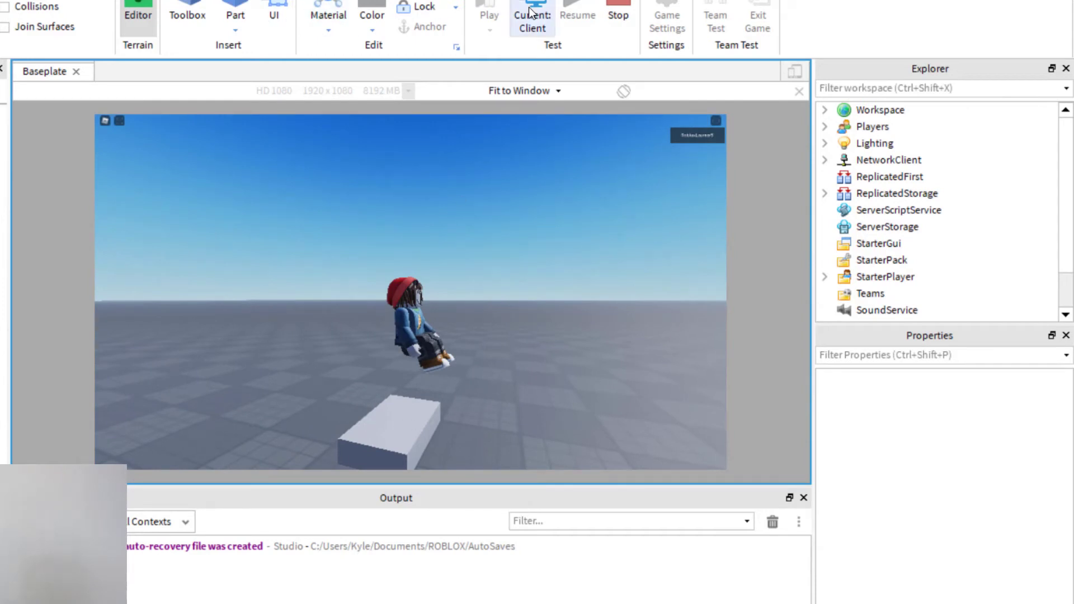
pyautogui.click(618, 15)
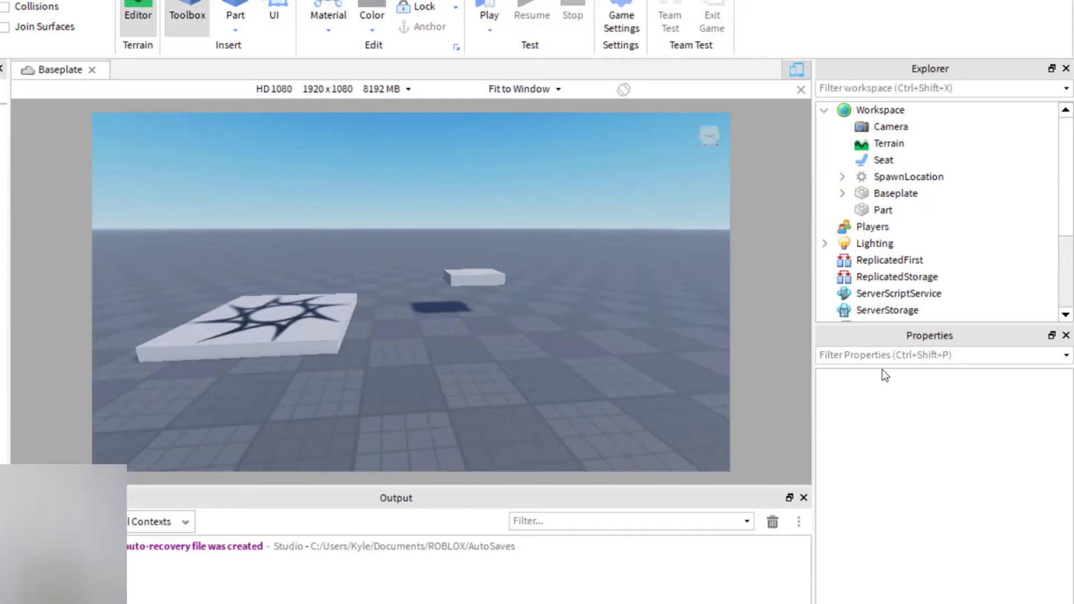
# - Anchor the raised white part in its Behavior properties and deselect it
pyautogui.moveTo(421, 260); pyautogui.dragTo(518, 325)
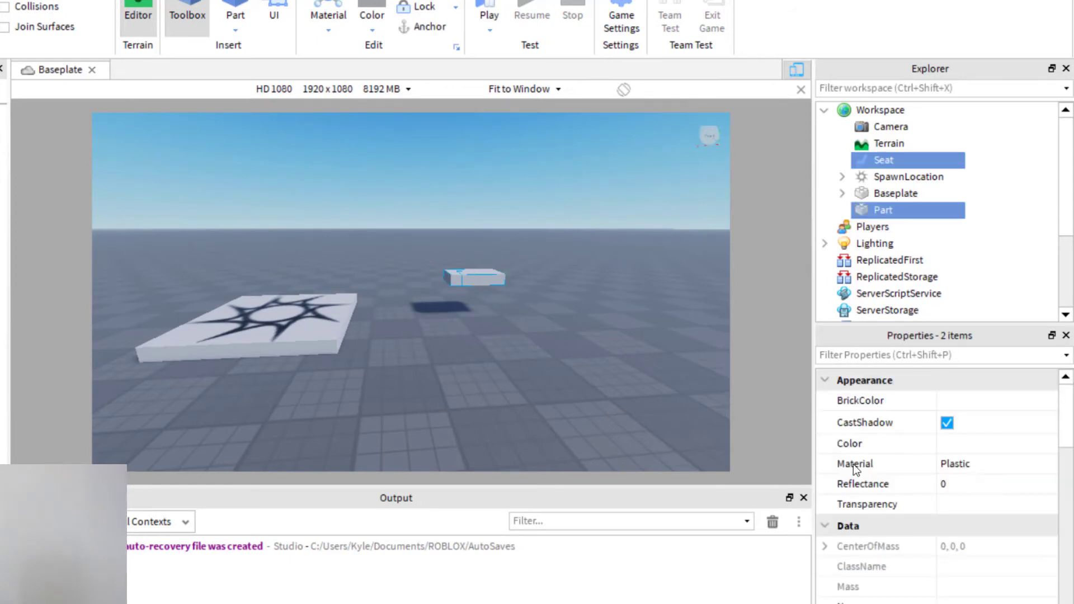
pyautogui.click(565, 343)
pyautogui.click(475, 278)
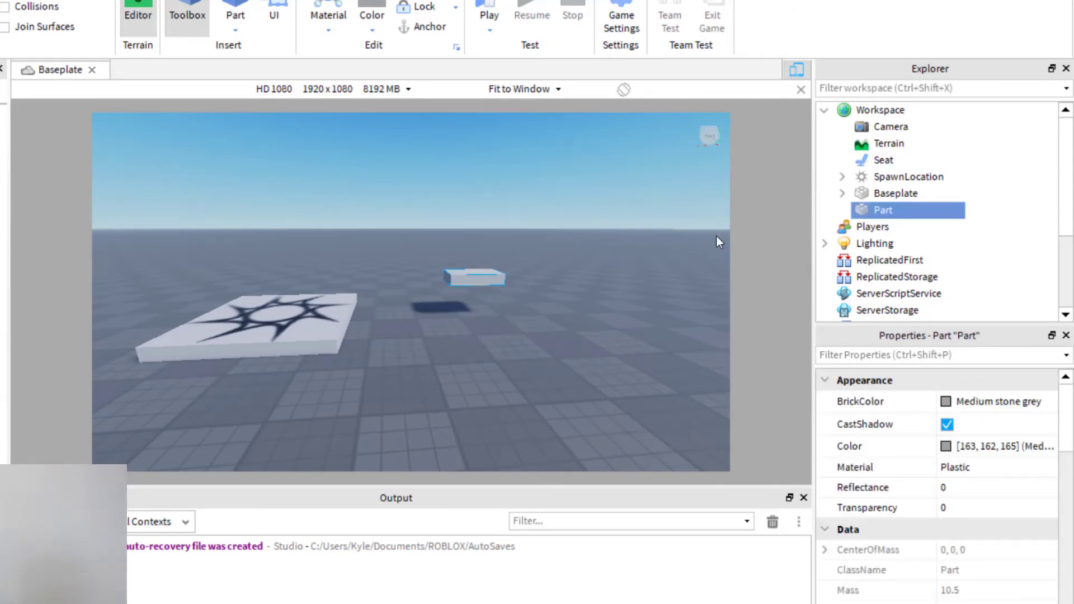
pyautogui.scroll(-8, 951, 498)
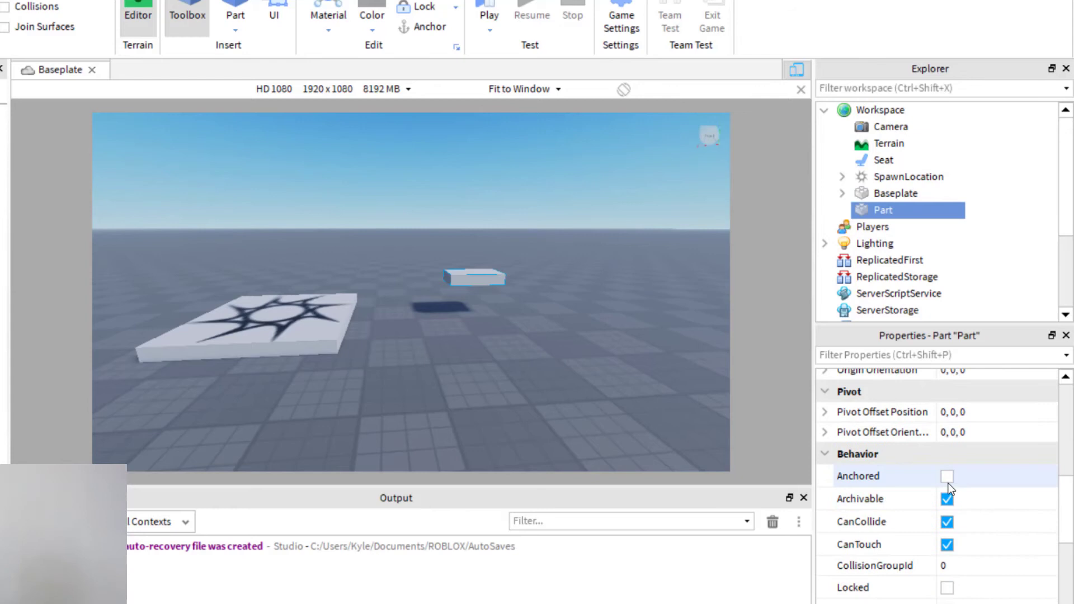
pyautogui.click(947, 476)
pyautogui.click(505, 164)
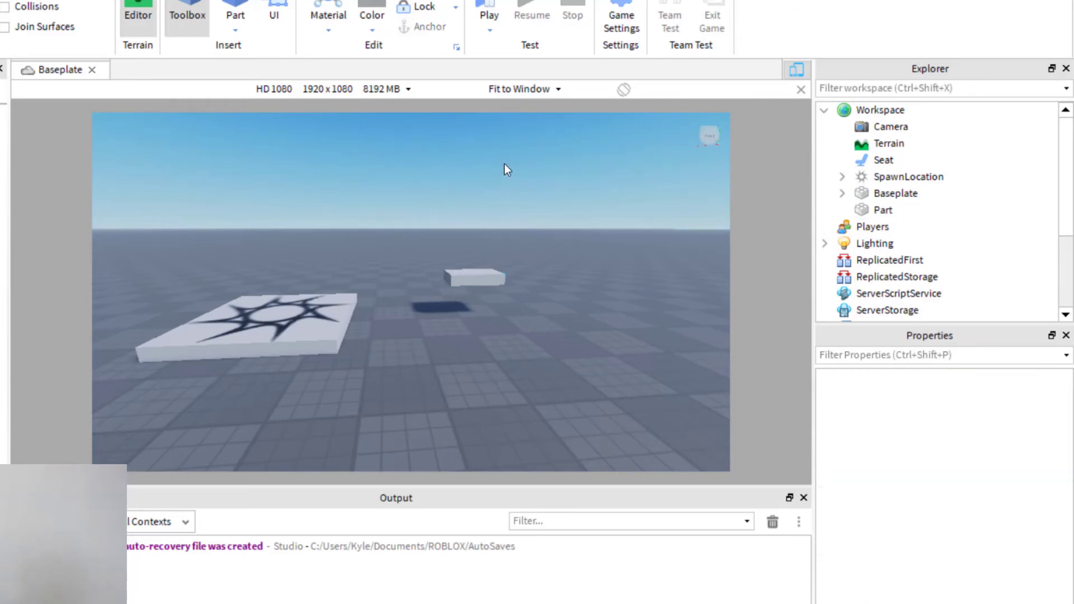
# - Playtest the anchored part and seat by moving the character over to sit on them, viewing the result from another angle
pyautogui.click(492, 7)
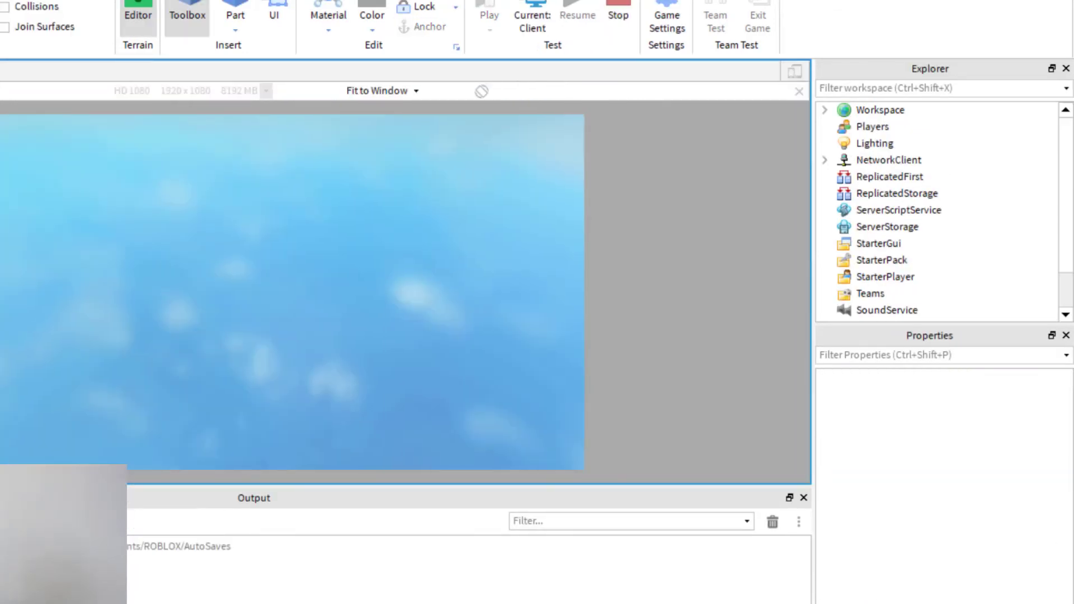
pyautogui.press('d')
pyautogui.press('a')
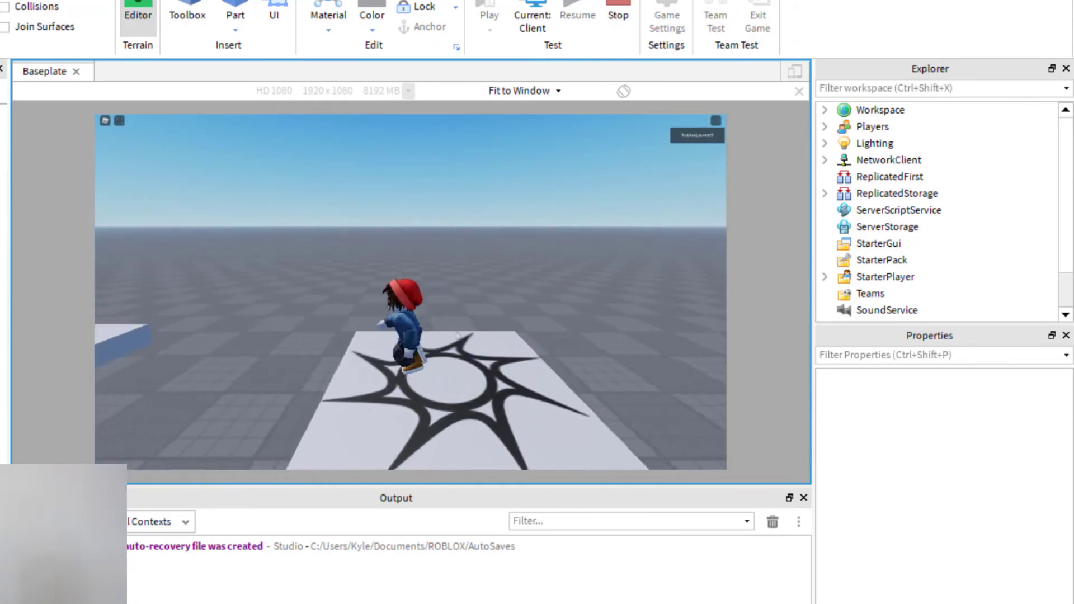
pyautogui.press('a')
pyautogui.press('w')
pyautogui.moveTo(523, 306); pyautogui.dragTo(523, 306, button='right')
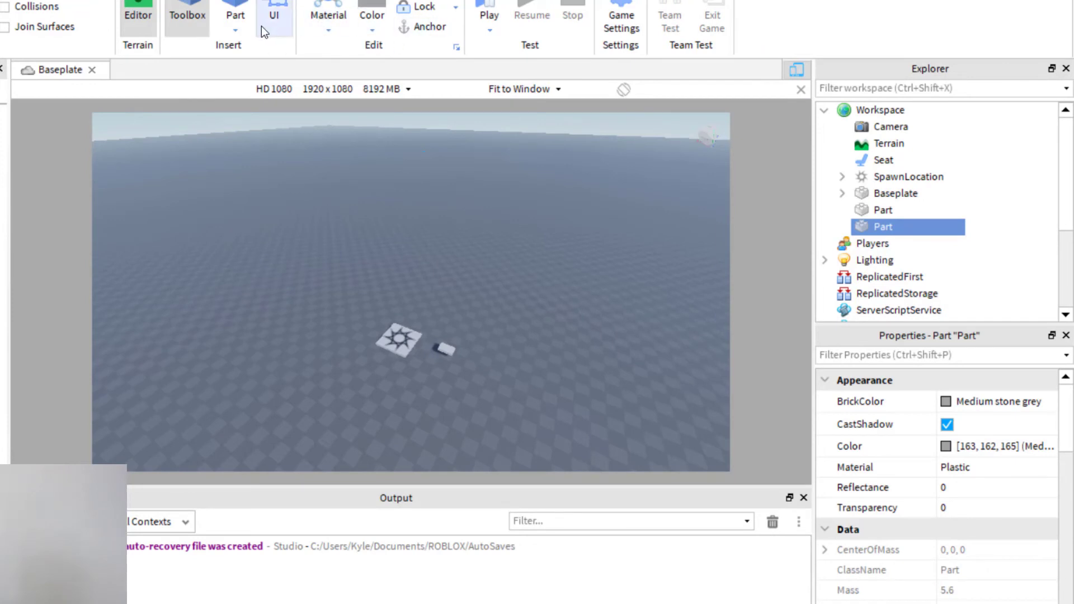
# - Insert another block part and place it on the baseplate near the raised seat
pyautogui.click(237, 28)
pyautogui.click(261, 49)
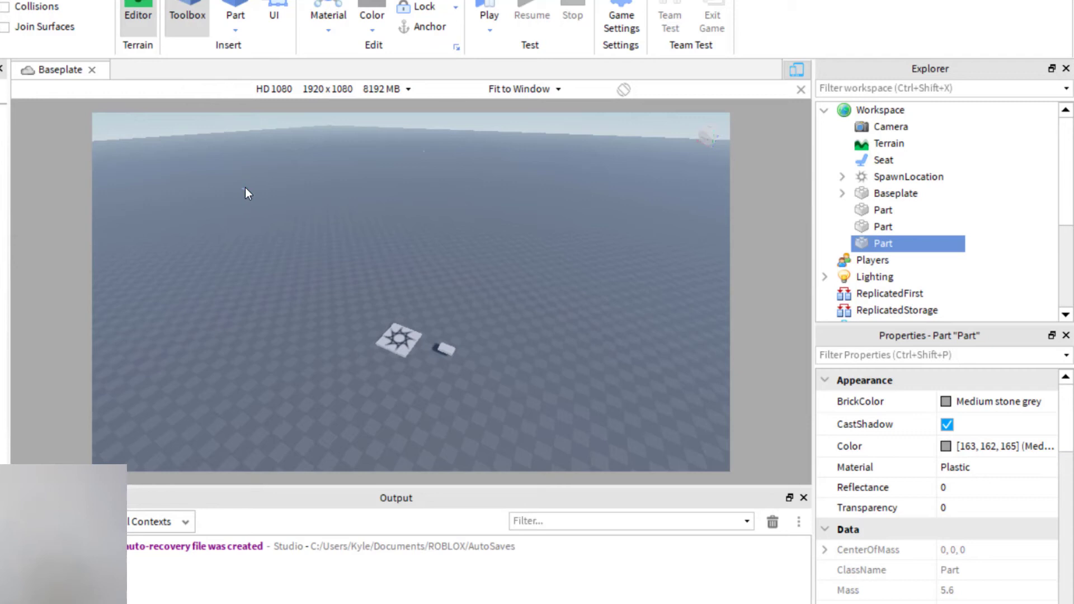
pyautogui.moveTo(245, 188); pyautogui.dragTo(261, 213)
pyautogui.click(243, 189)
pyautogui.moveTo(244, 188); pyautogui.dragTo(337, 358)
pyautogui.scroll(5, 476, 385)
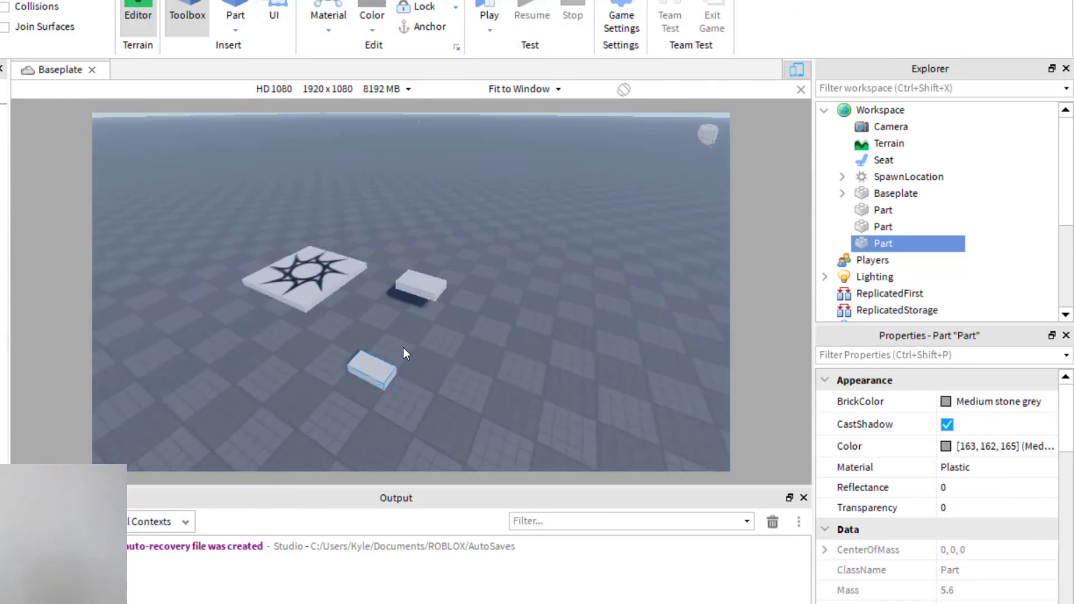
pyautogui.scroll(4, 404, 327)
pyautogui.moveTo(313, 419); pyautogui.dragTo(365, 338)
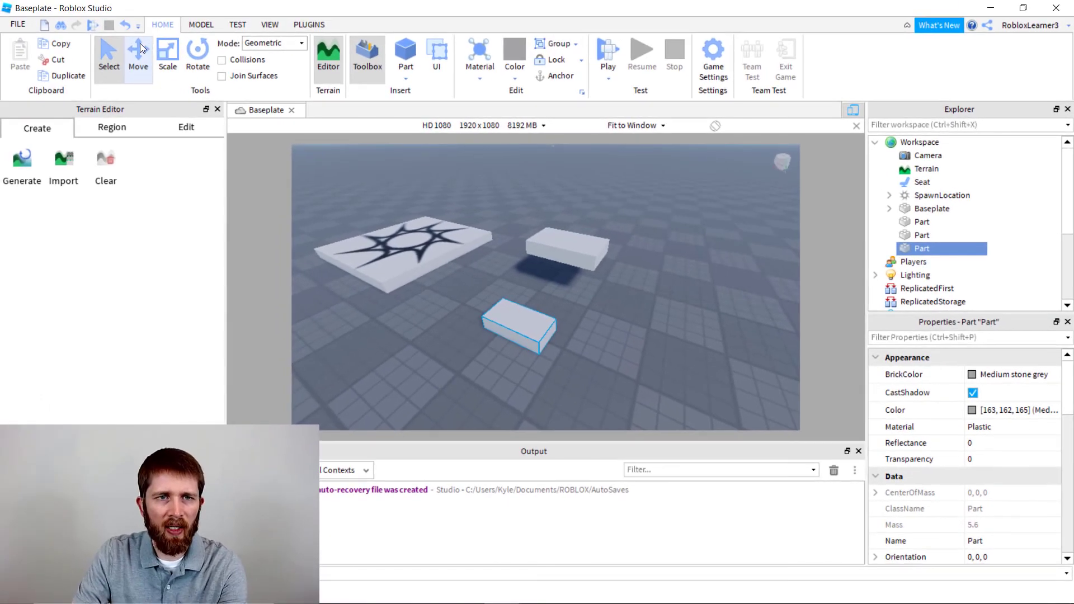
# - Shorten the new block into a chair leg and rotate it upright to an orientation of 0, 0, 96
pyautogui.click(76, 33)
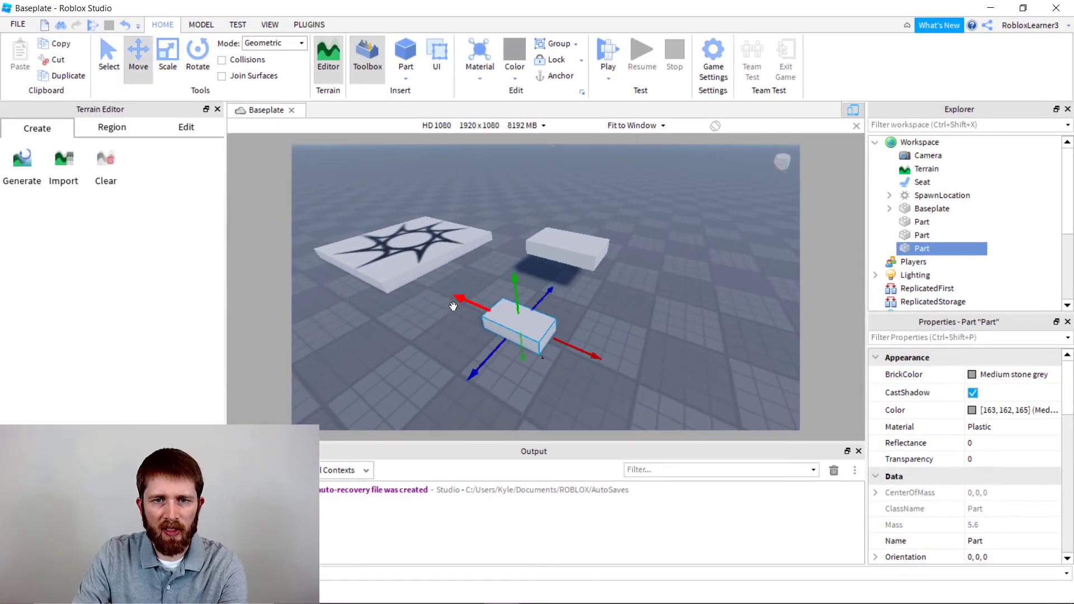
pyautogui.click(168, 59)
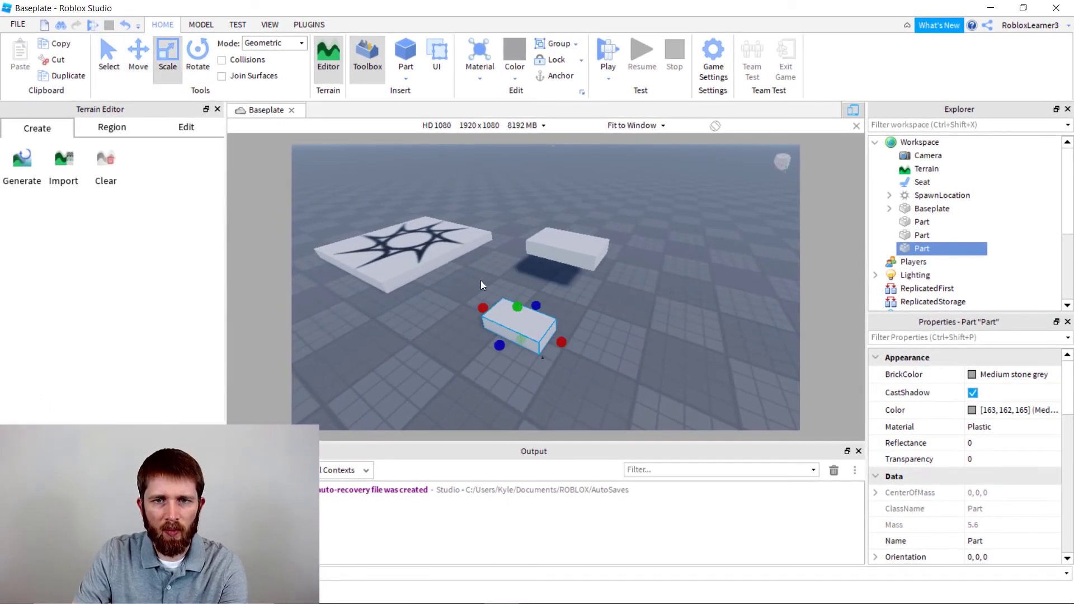
pyautogui.moveTo(539, 302); pyautogui.dragTo(503, 332)
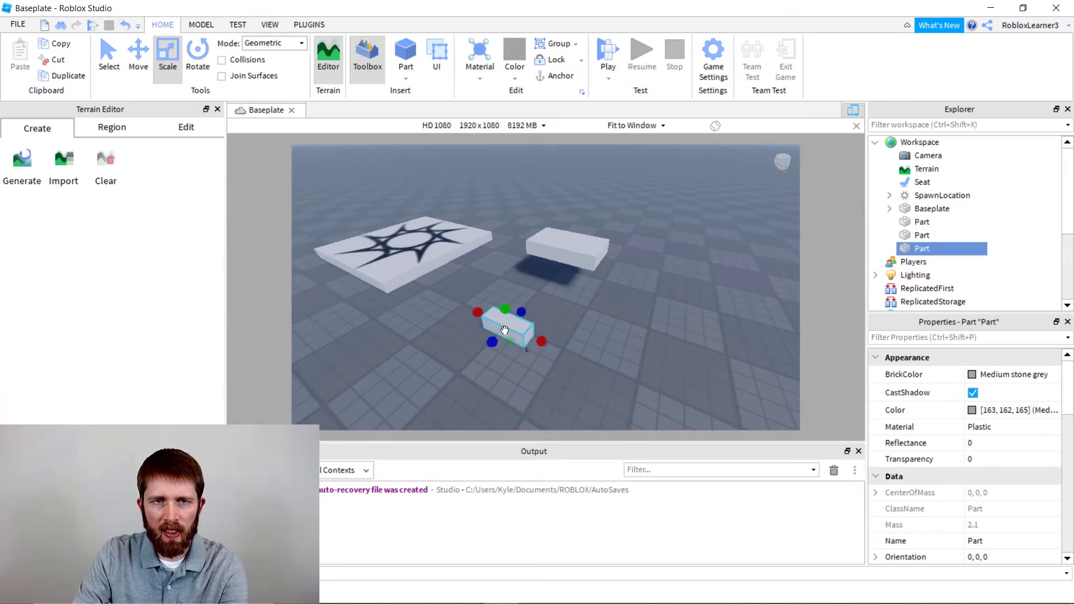
pyautogui.click(197, 56)
pyautogui.moveTo(544, 330)
pyautogui.mouseDown()
pyautogui.moveTo(550, 313)
pyautogui.moveTo(562, 328)
pyautogui.mouseUp()
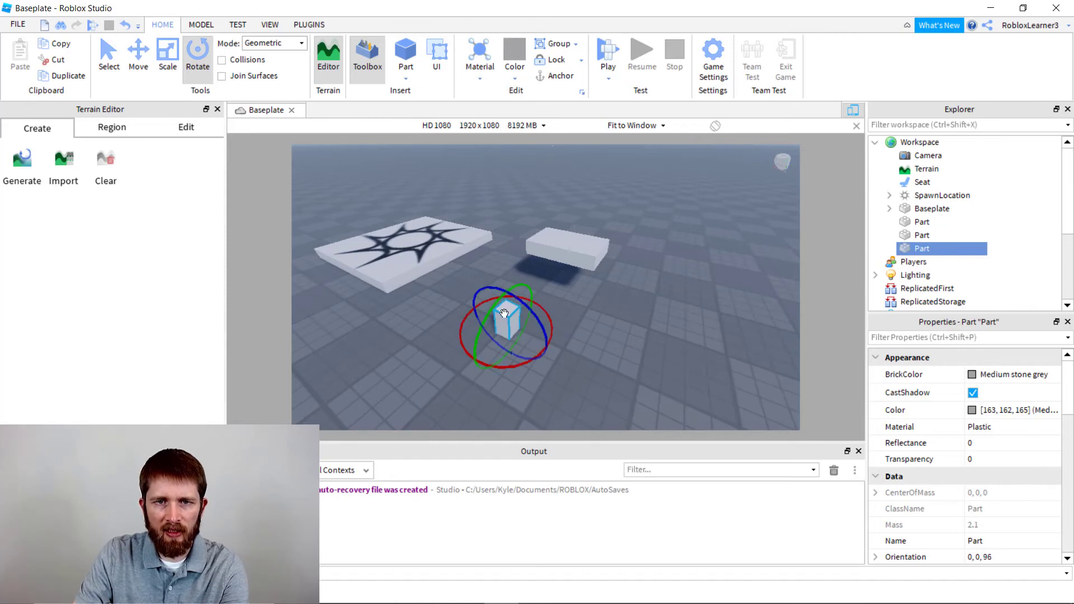
# - Move the leg close to the raised seat, duplicate it, and shift the copy sideways toward the seat's other end
pyautogui.click(138, 56)
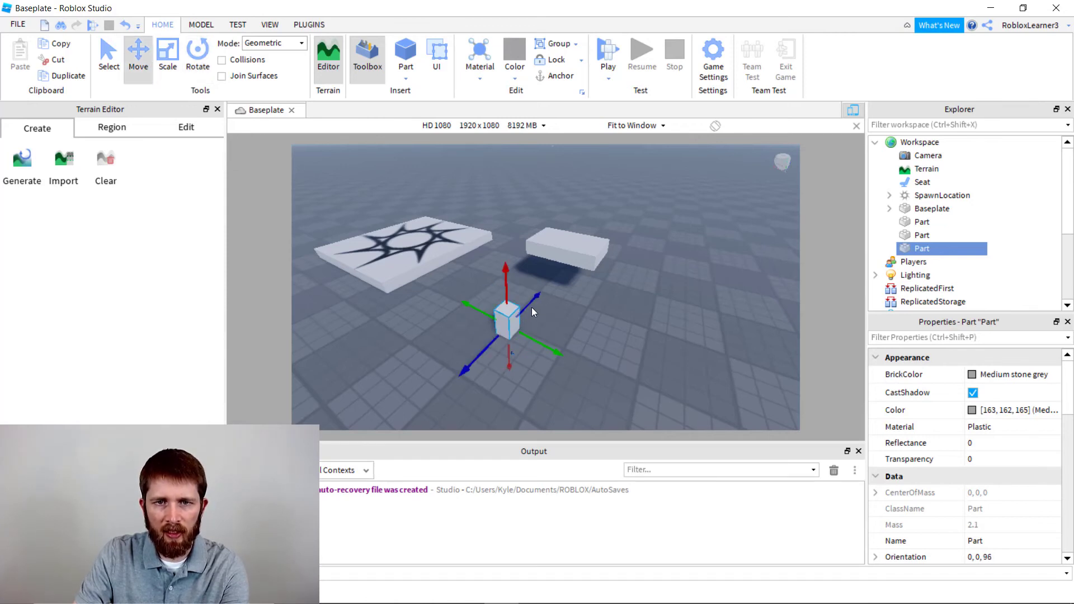
pyautogui.moveTo(533, 308); pyautogui.dragTo(560, 297)
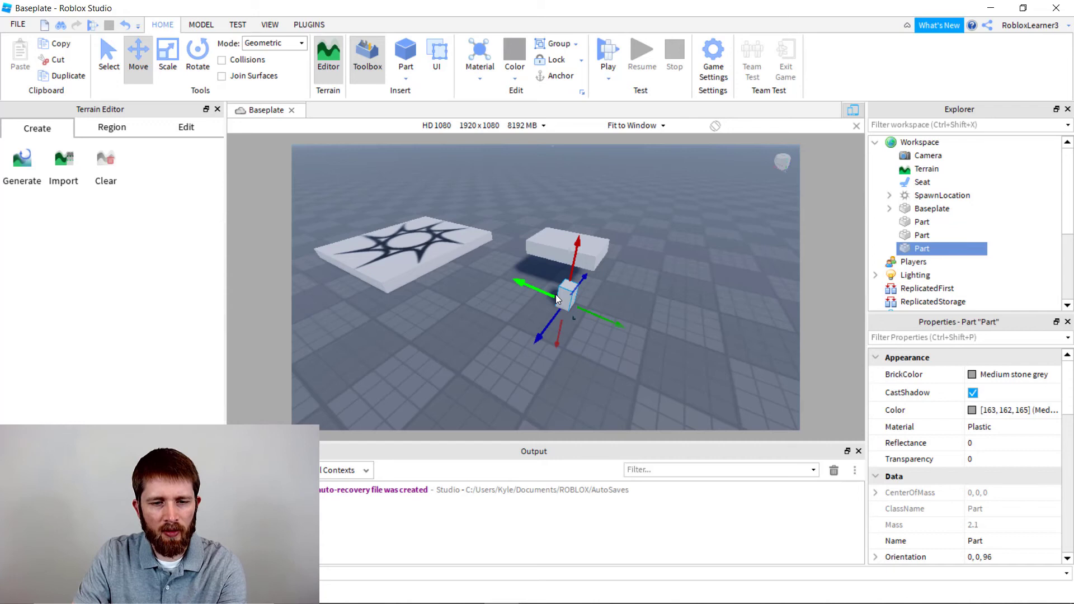
pyautogui.hotkey('ctrl', 'd')
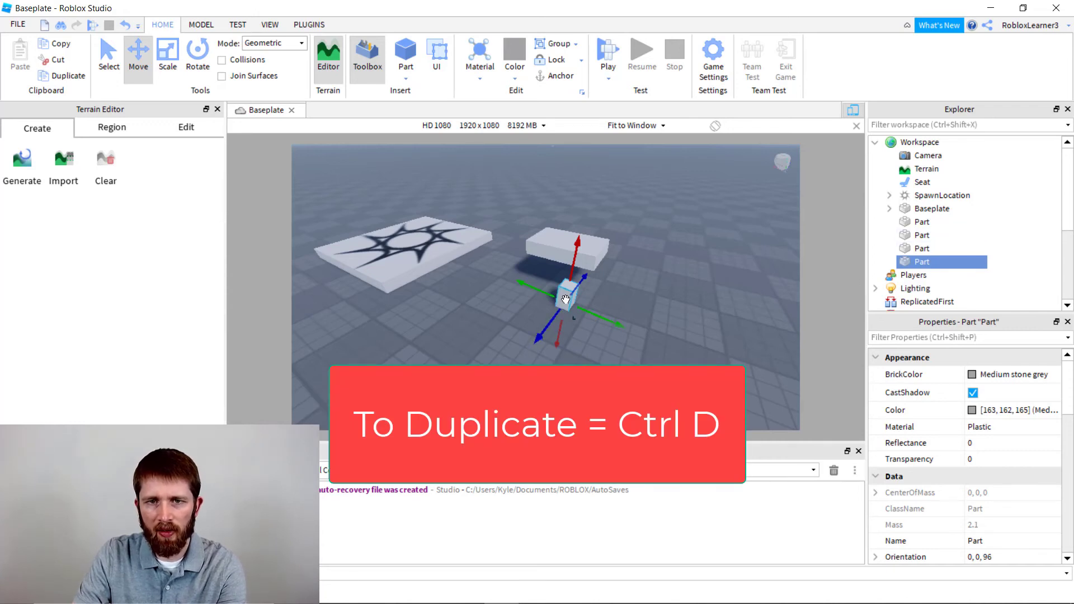
pyautogui.moveTo(532, 291); pyautogui.dragTo(485, 271)
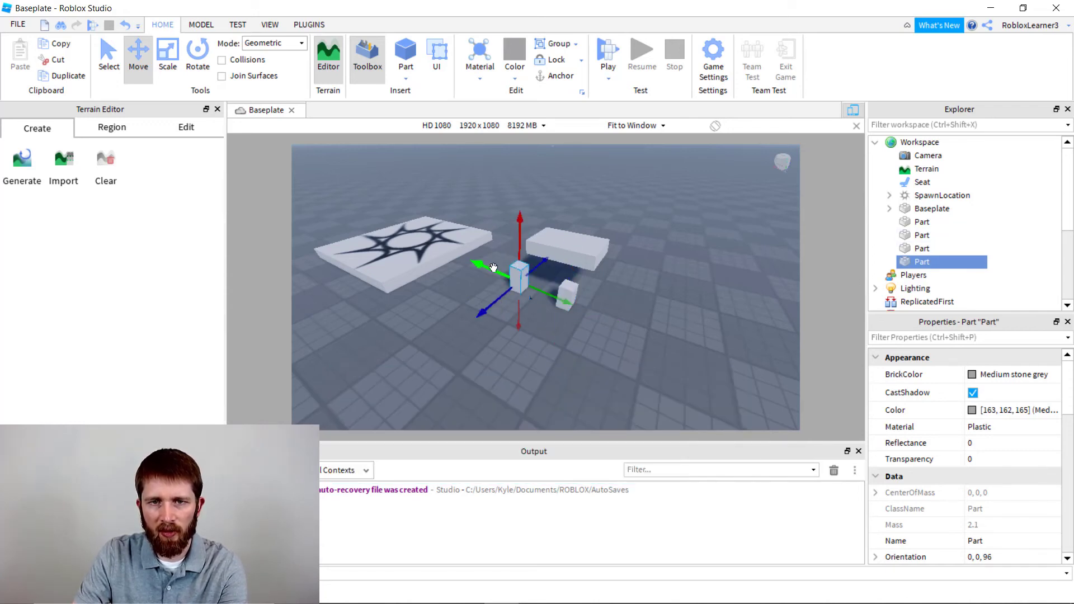
# - Slide both legs under the raised seat so that one supports each front corner
pyautogui.click(548, 265)
pyautogui.click(524, 272)
pyautogui.moveTo(538, 266); pyautogui.dragTo(571, 293)
pyautogui.click(568, 301)
# - Anchor each of the two front legs in its Behavior properties
pyautogui.scroll(-8, 975, 465)
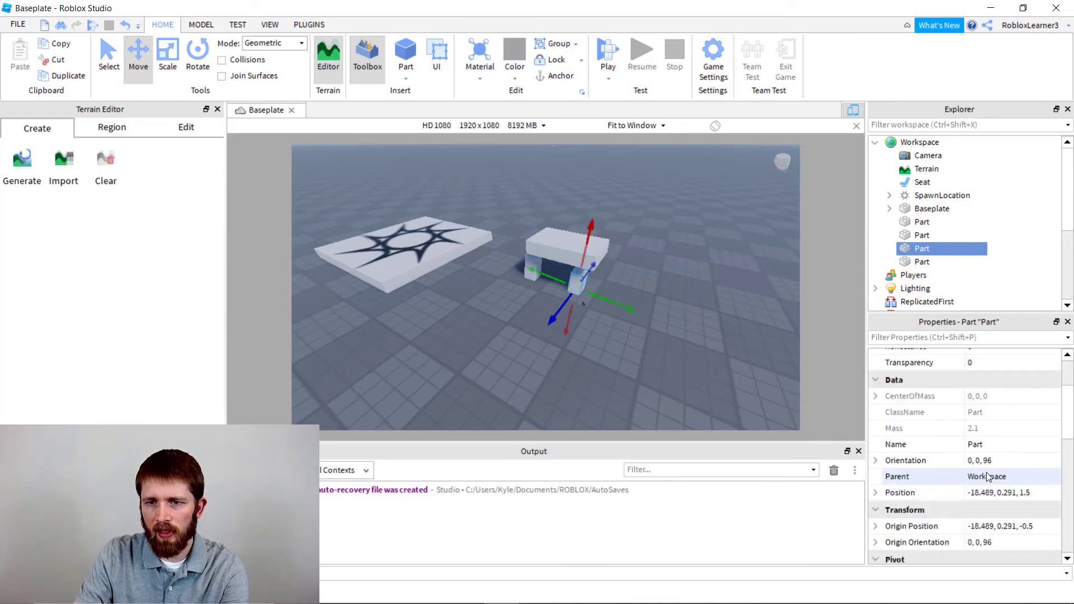
pyautogui.click(973, 434)
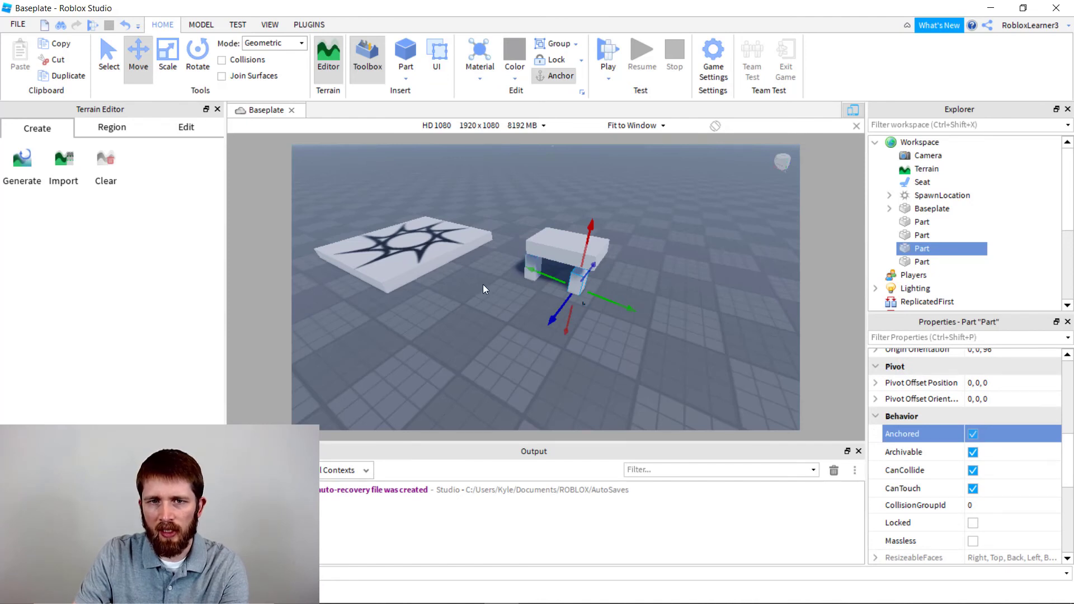
pyautogui.click(532, 267)
pyautogui.scroll(-5, 992, 496)
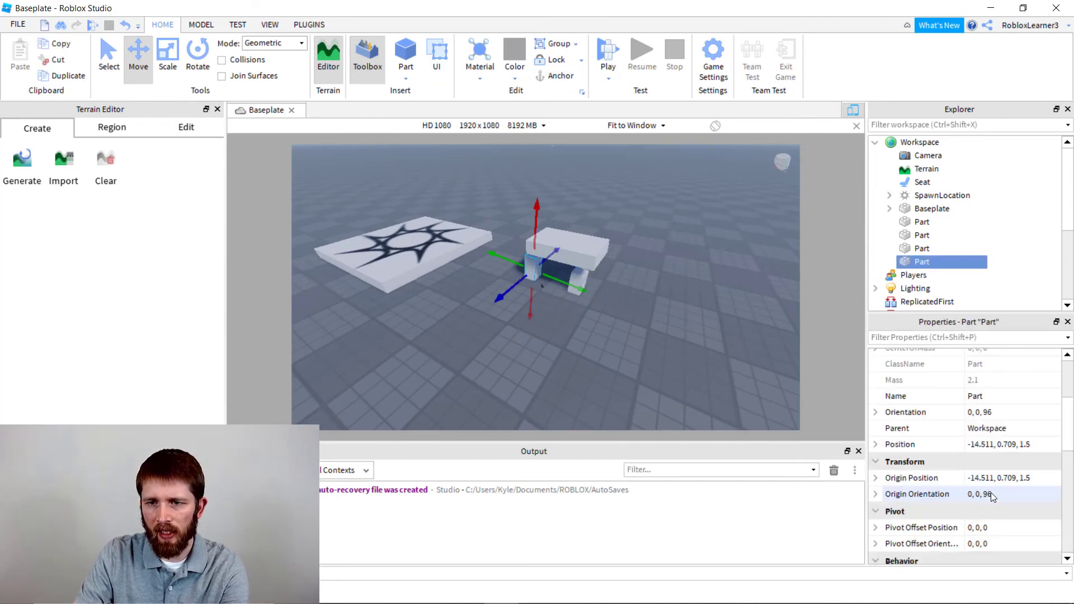
pyautogui.scroll(-3, 992, 497)
pyautogui.click(973, 385)
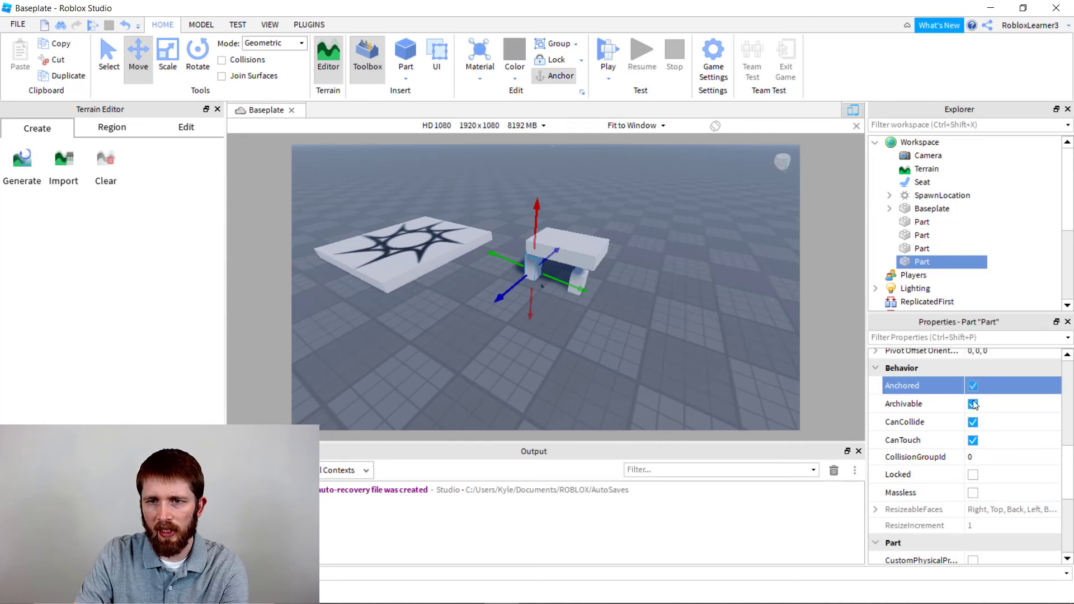
pyautogui.moveTo(496, 267); pyautogui.dragTo(649, 342)
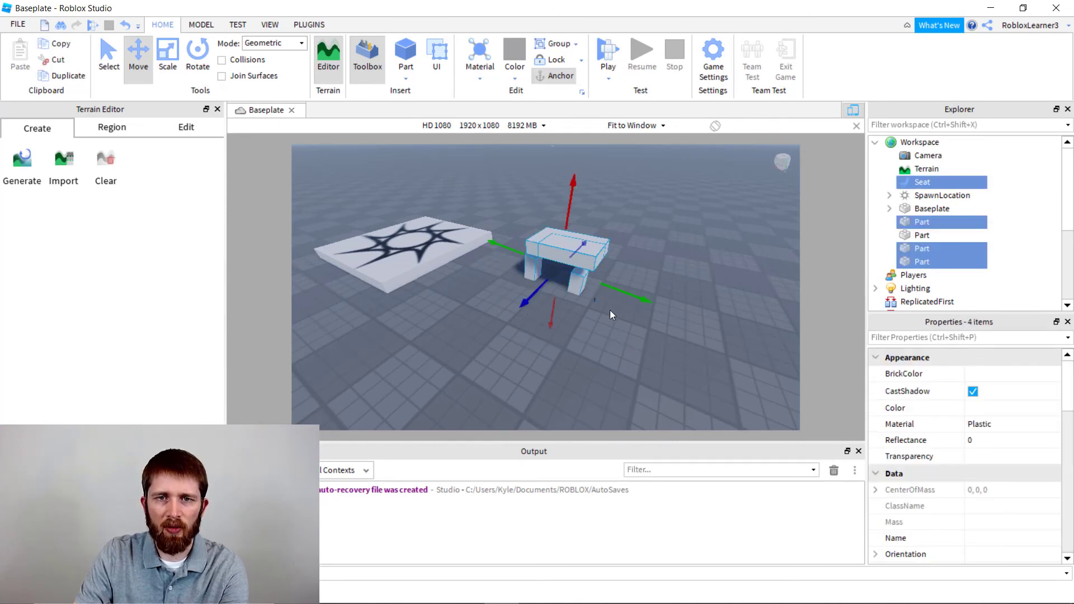
pyautogui.moveTo(502, 232); pyautogui.dragTo(614, 301)
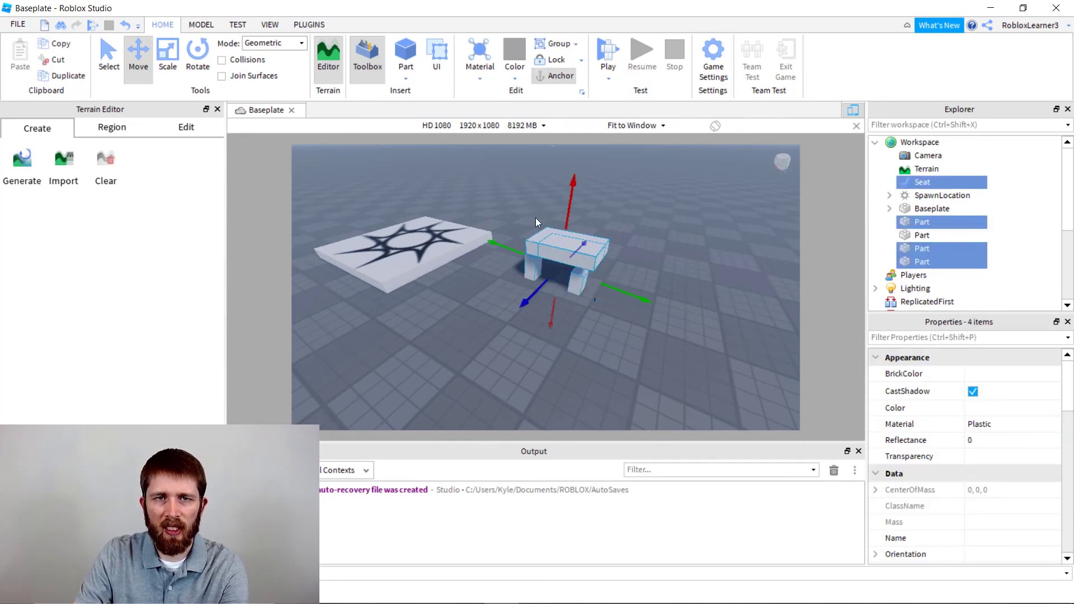
pyautogui.click(201, 26)
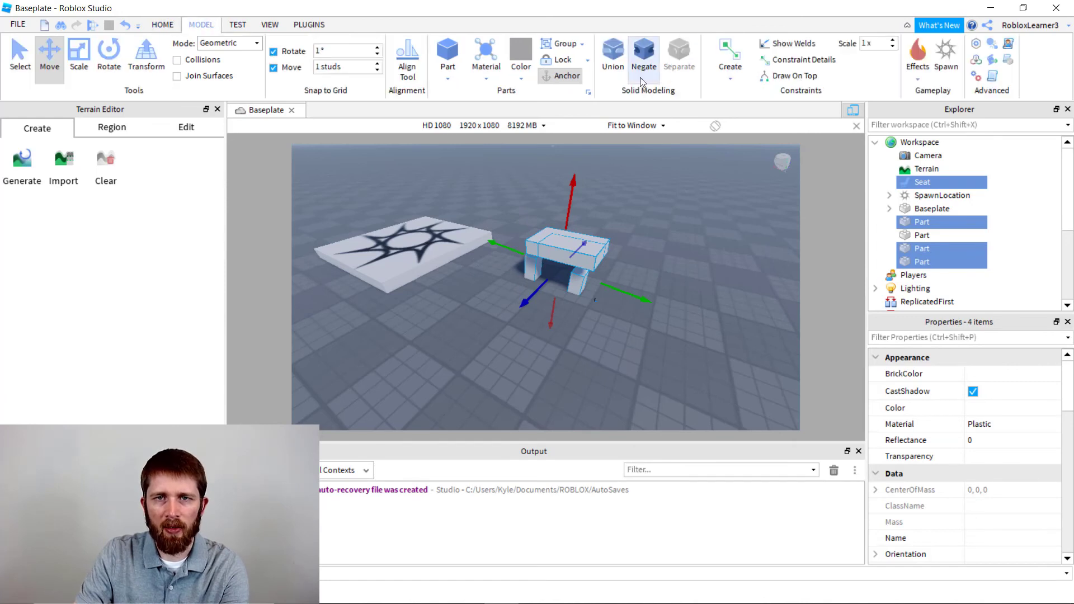
pyautogui.click(163, 25)
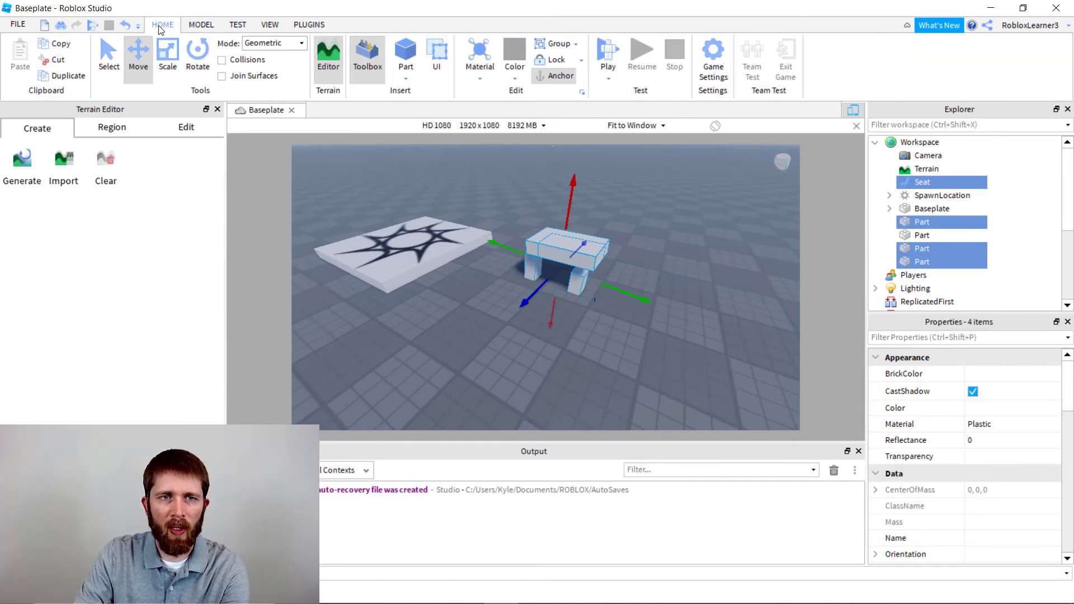
pyautogui.click(511, 226)
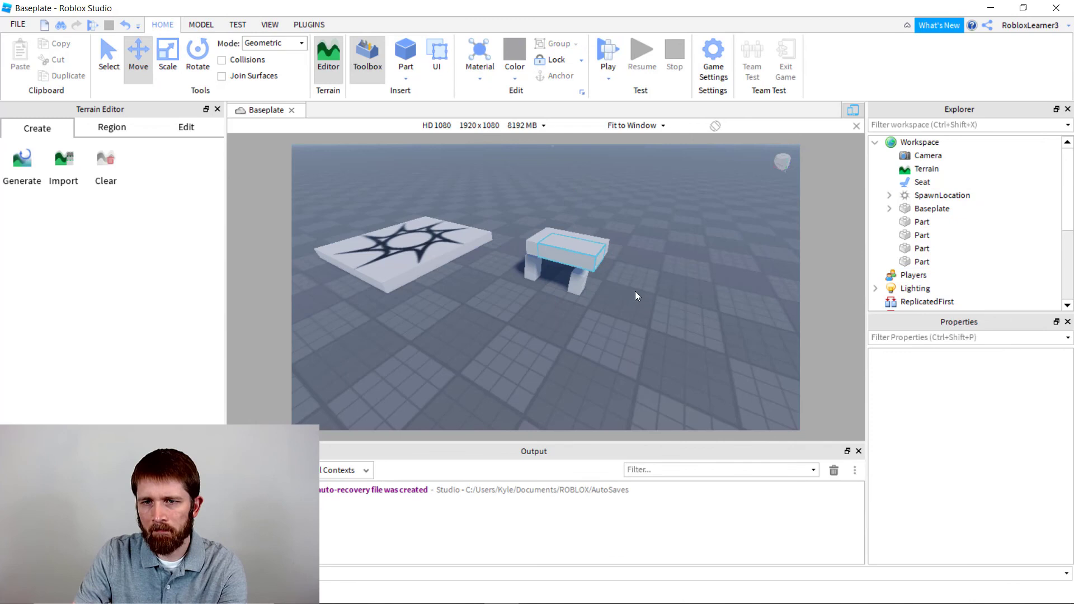